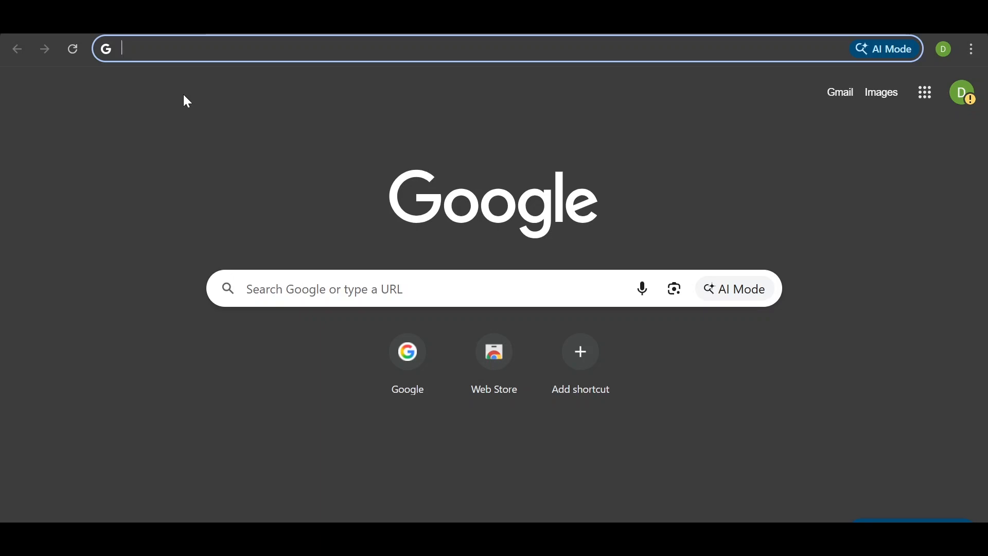
Step: Search Google for flow and open the Google Labs Flow tool page
text(f)
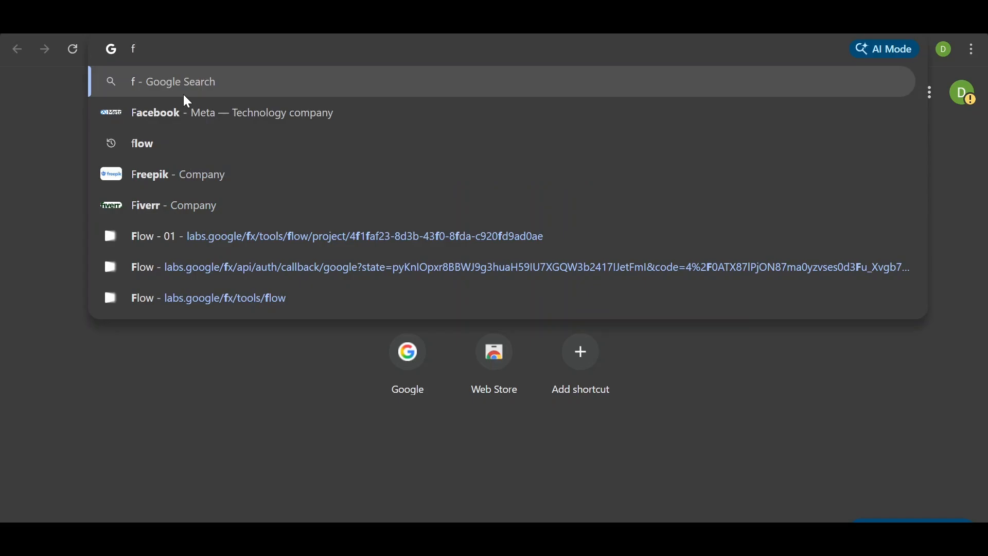
click(156, 153)
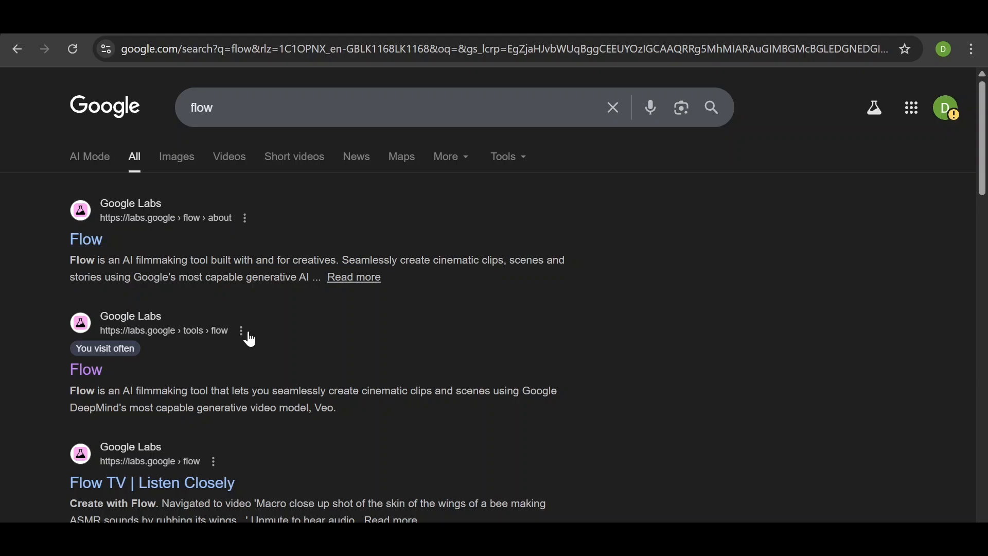
click(87, 371)
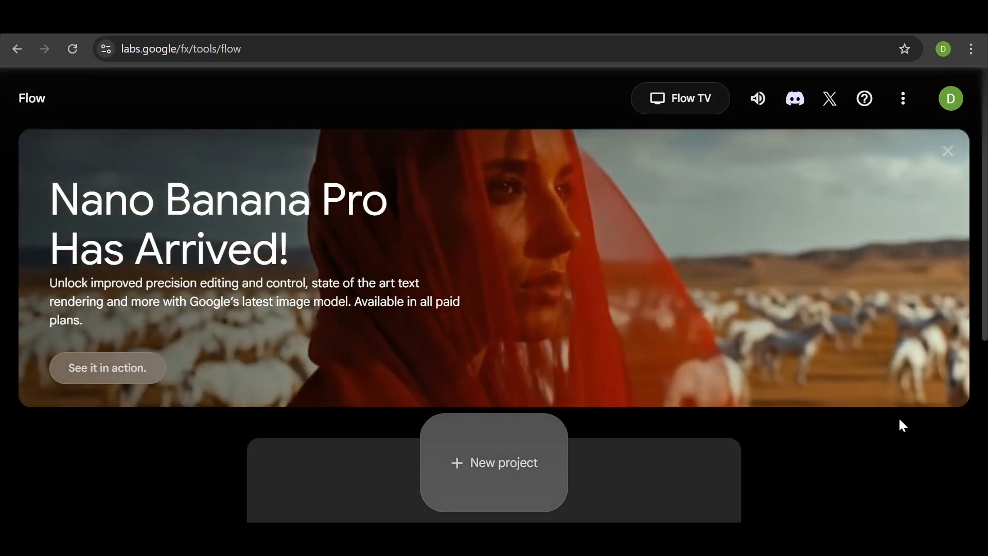
Step: Open the existing project 01 and confirm its name as 01
scroll(900, 421, down, 2)
scroll(902, 426, up, 2)
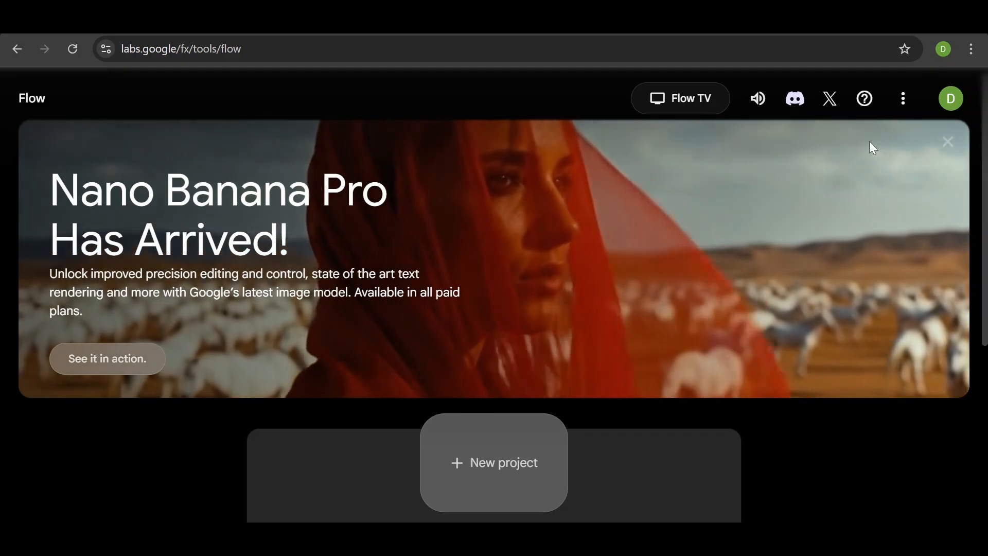
scroll(692, 368, down, 3)
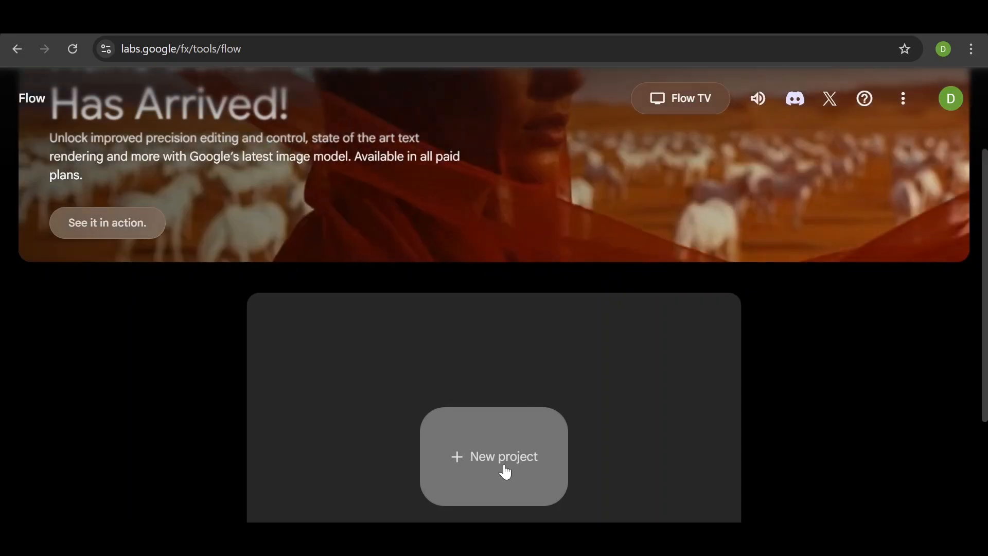
scroll(863, 408, down, 2)
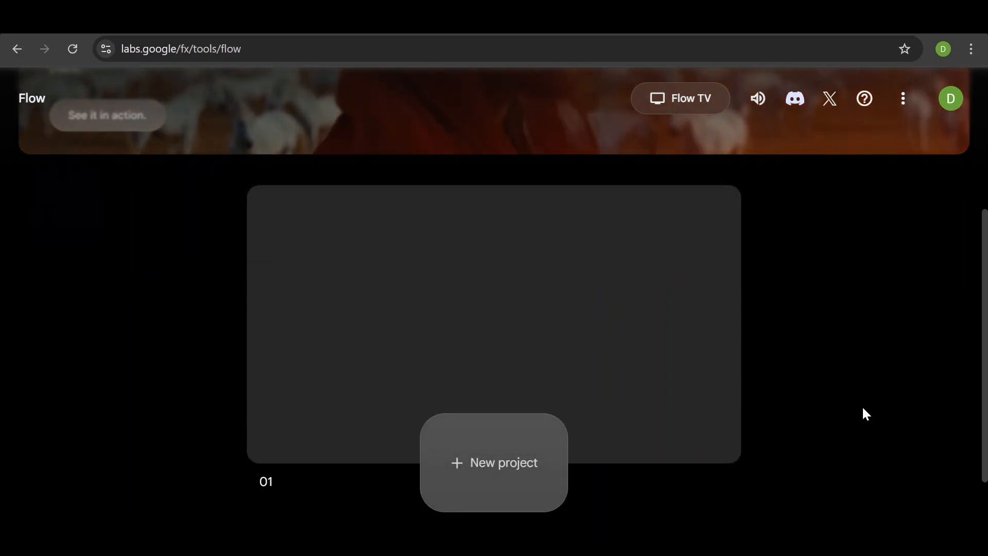
mouse_move(629, 346)
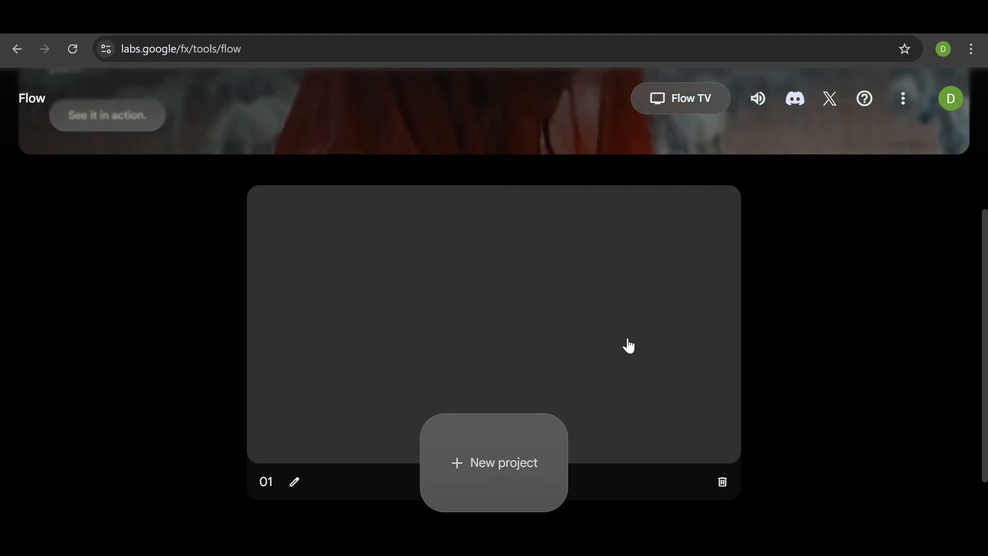
click(629, 346)
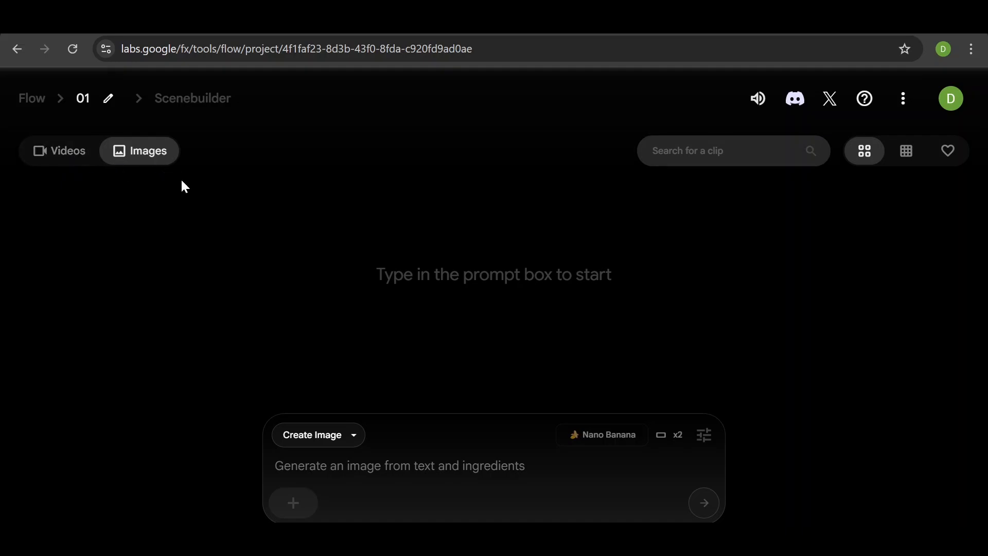
click(109, 98)
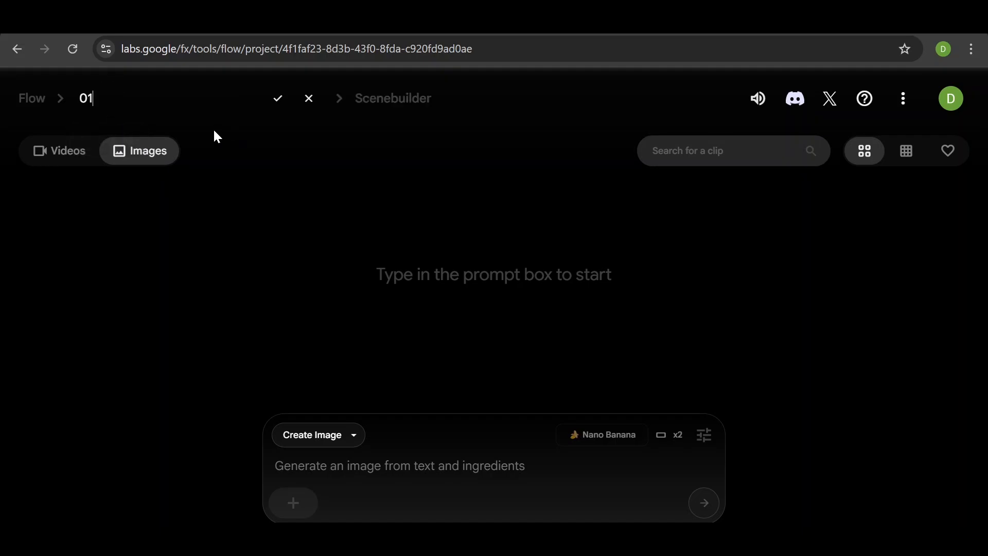
click(278, 99)
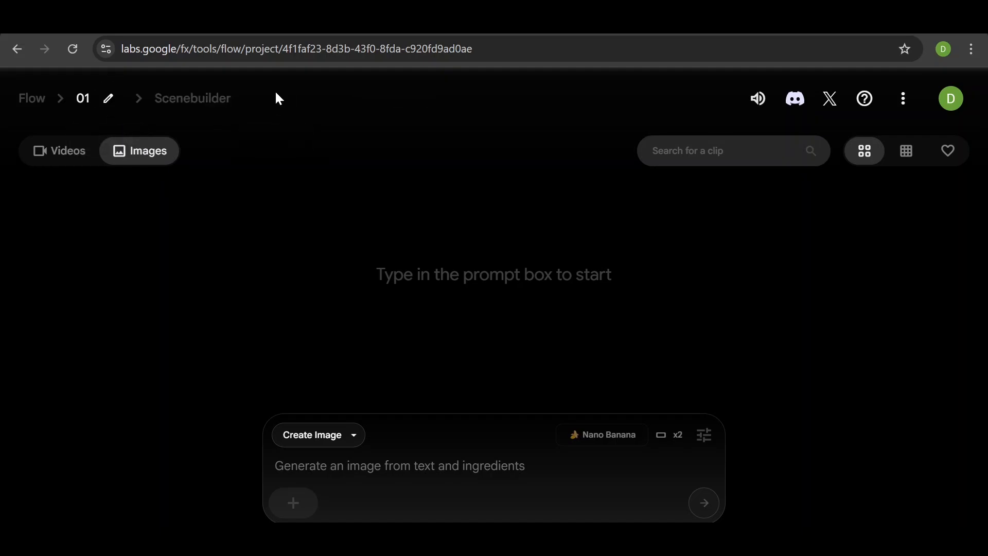
Step: Try the Frames to Video and Text to Video modes and return the prompt box to Create Image
click(353, 436)
click(353, 340)
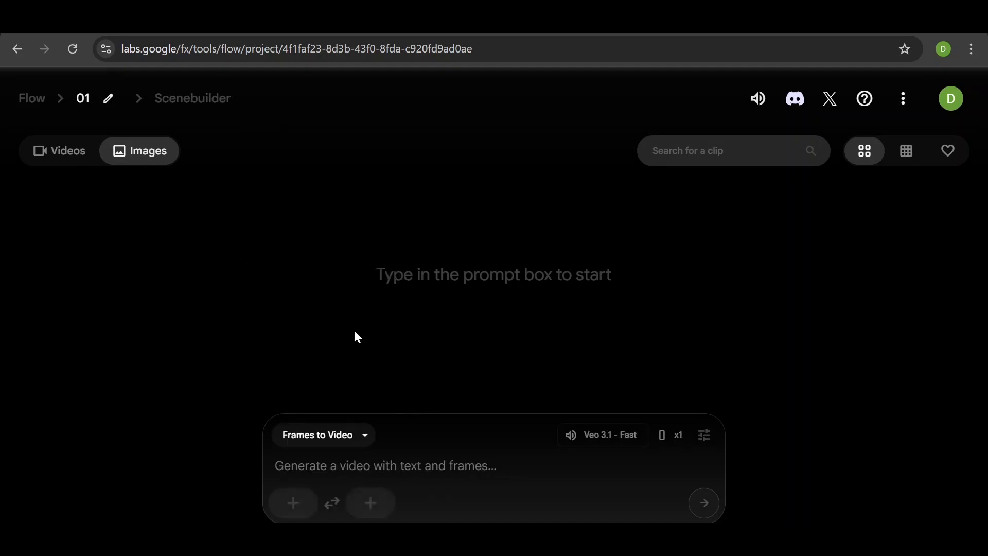
click(363, 435)
click(363, 295)
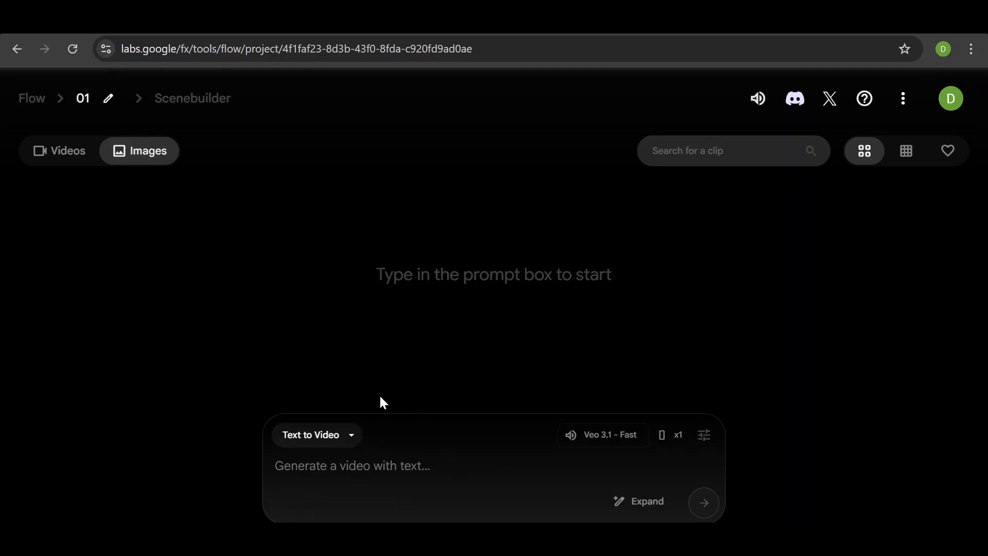
click(353, 437)
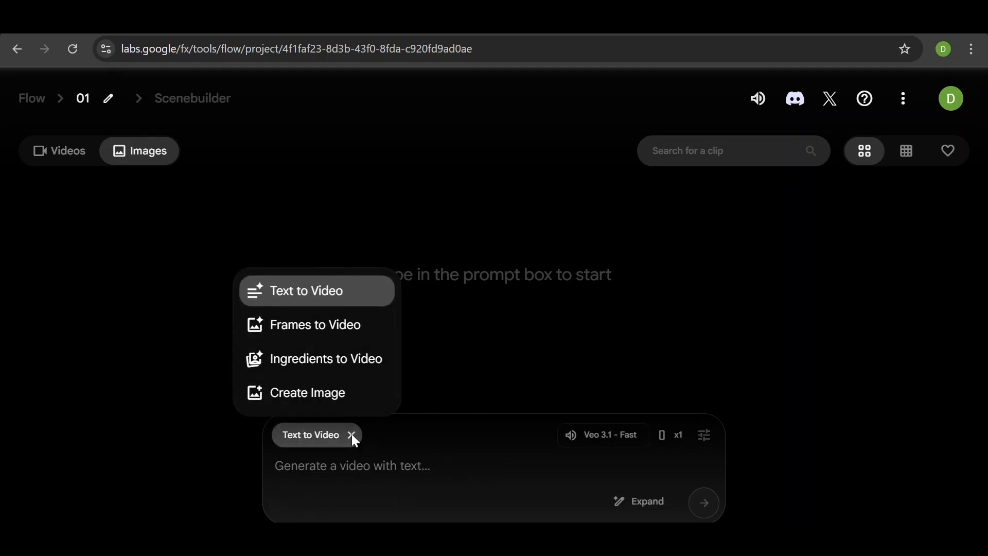
click(342, 396)
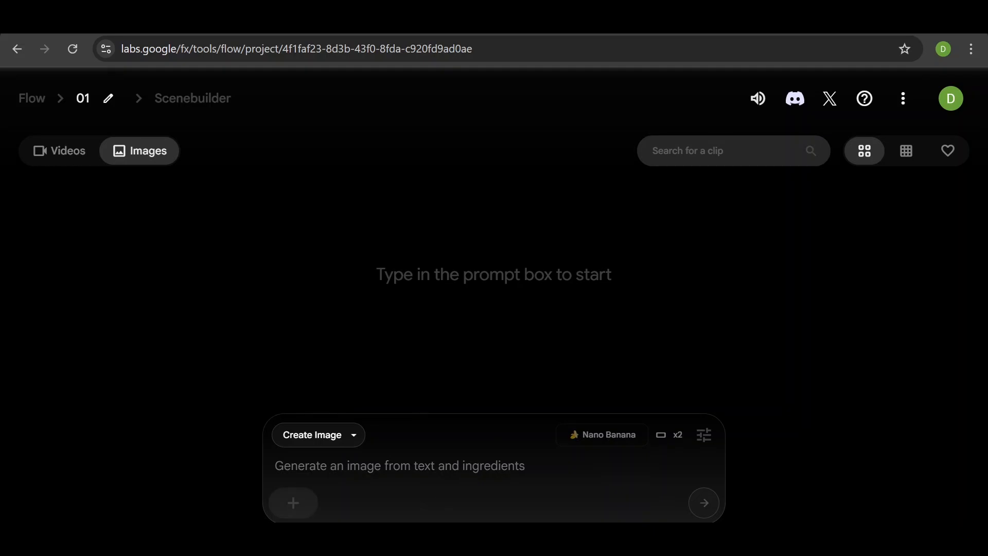
Step: Upload the image 01 from the AI folder as an ingredient and save it with a Portrait crop
click(304, 511)
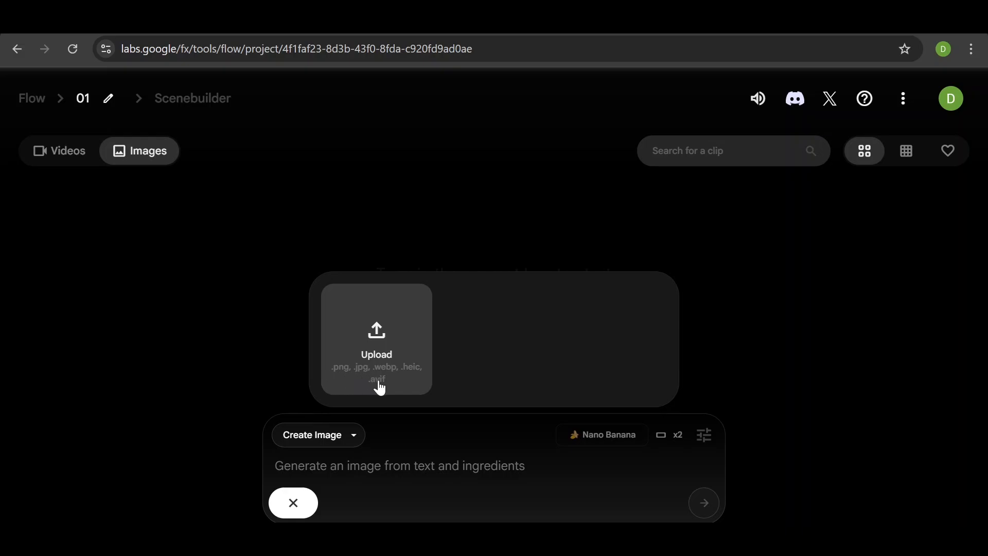
click(386, 351)
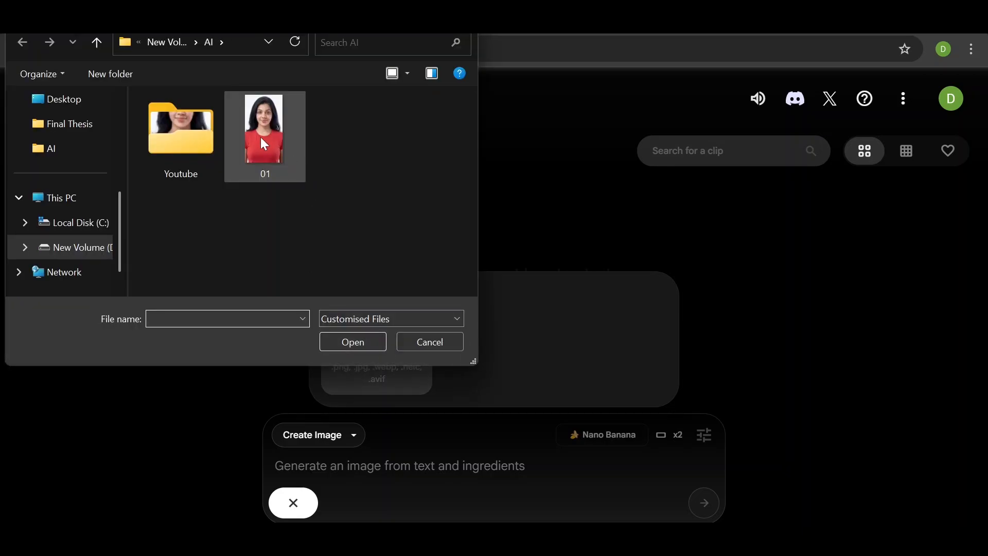
click(257, 134)
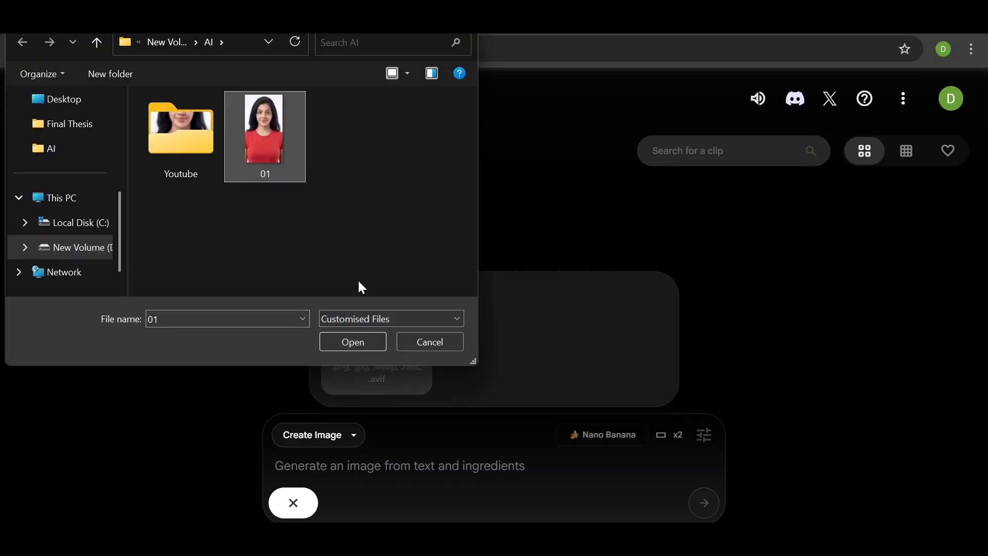
click(353, 346)
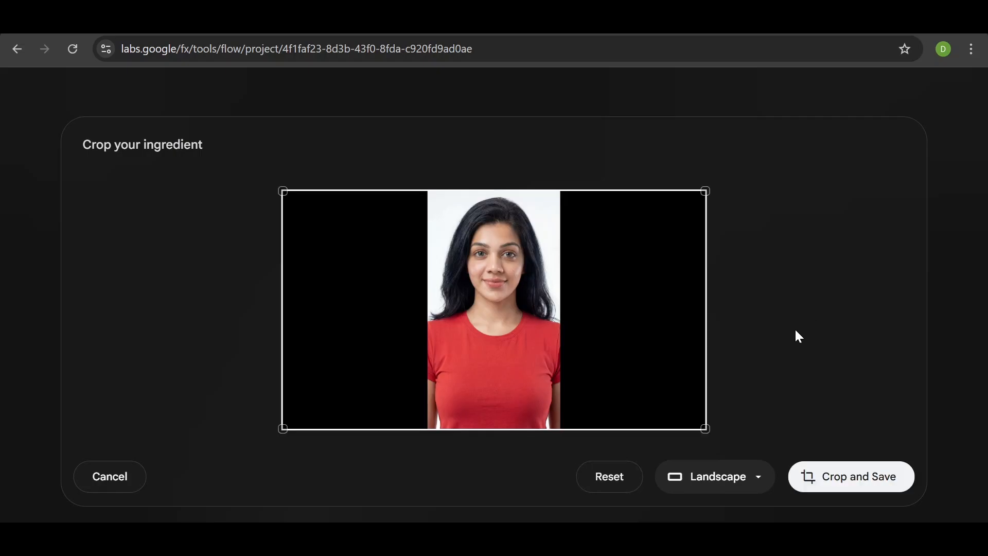
click(713, 482)
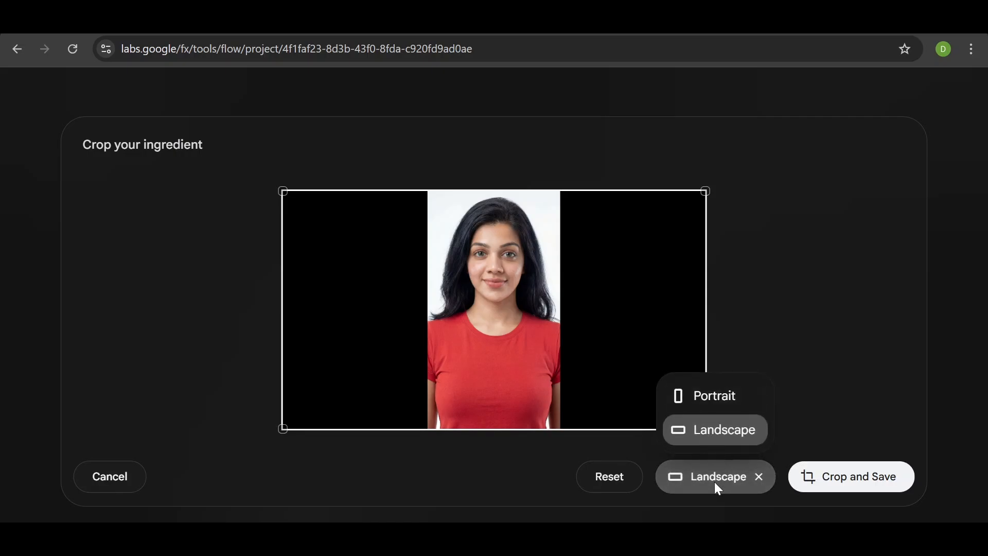
click(717, 395)
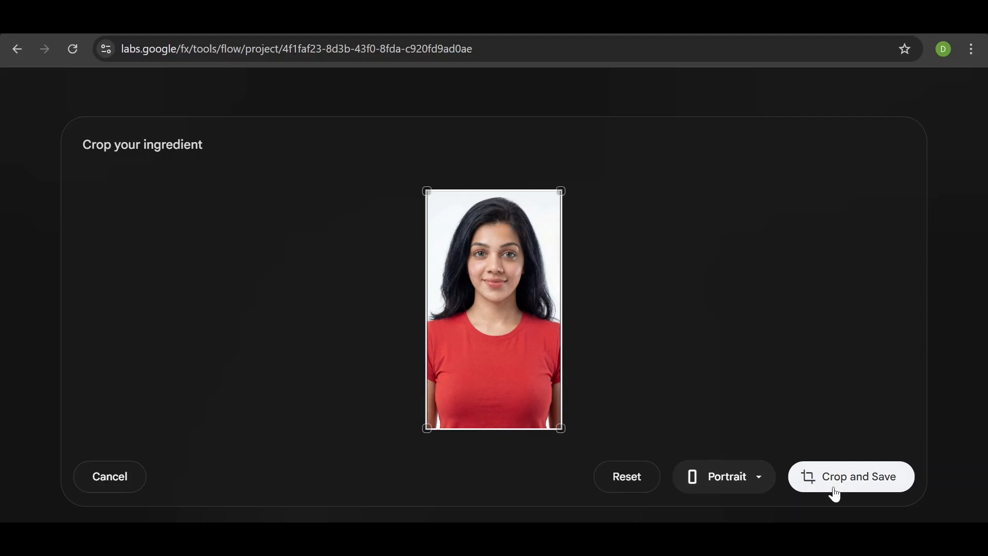
click(834, 491)
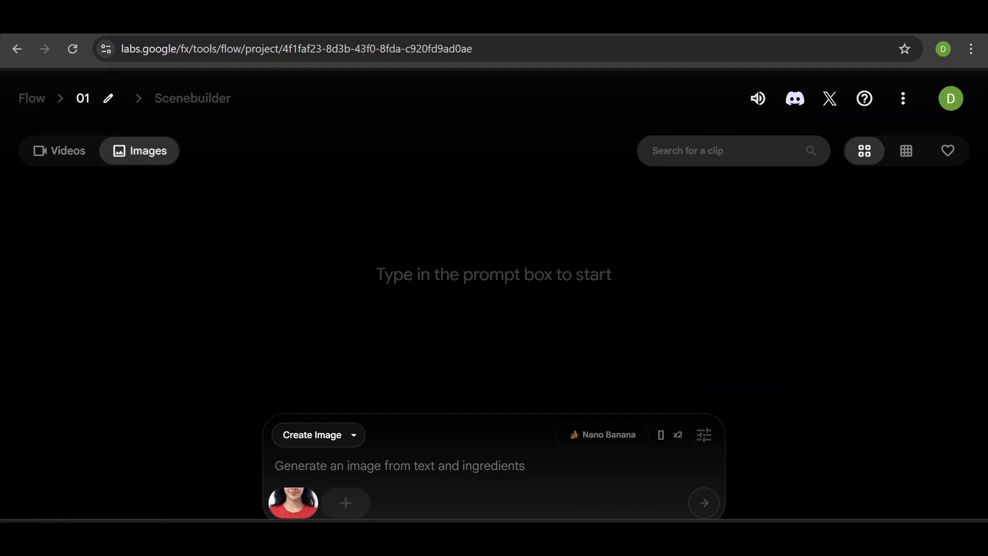
Step: Copy JSON prompt 01 from the Word document and paste it as plain text into Flow's image prompt
click(534, 537)
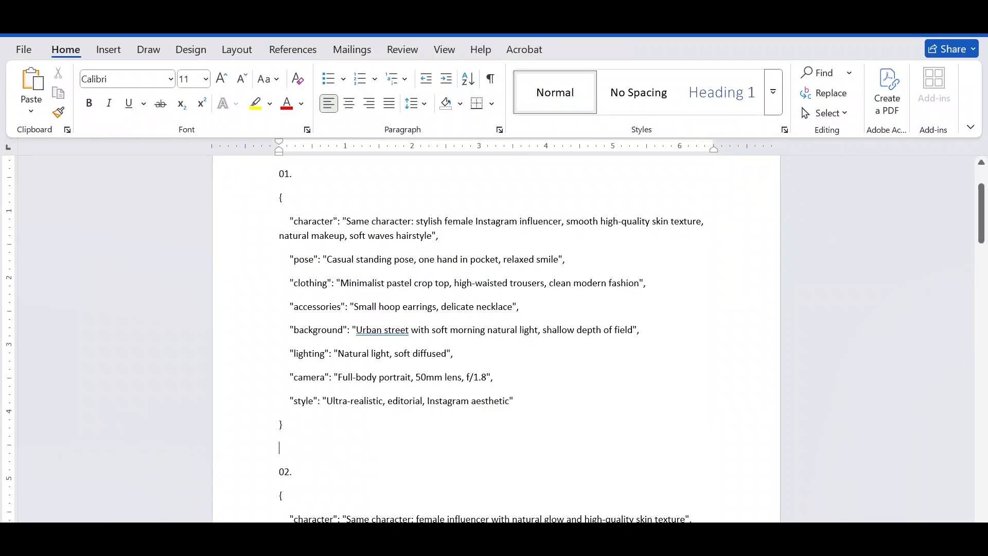
drag(282, 425, 279, 236)
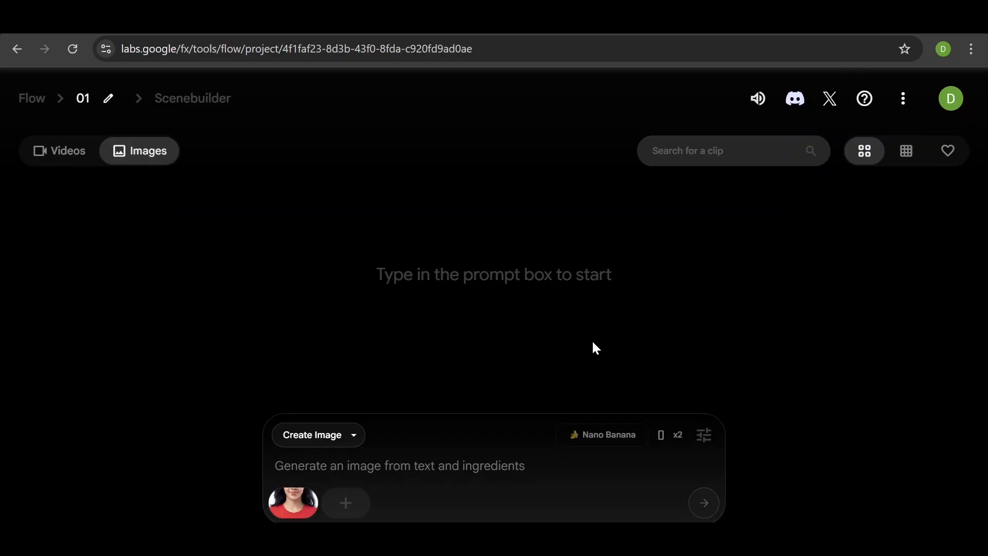
right_click(437, 472)
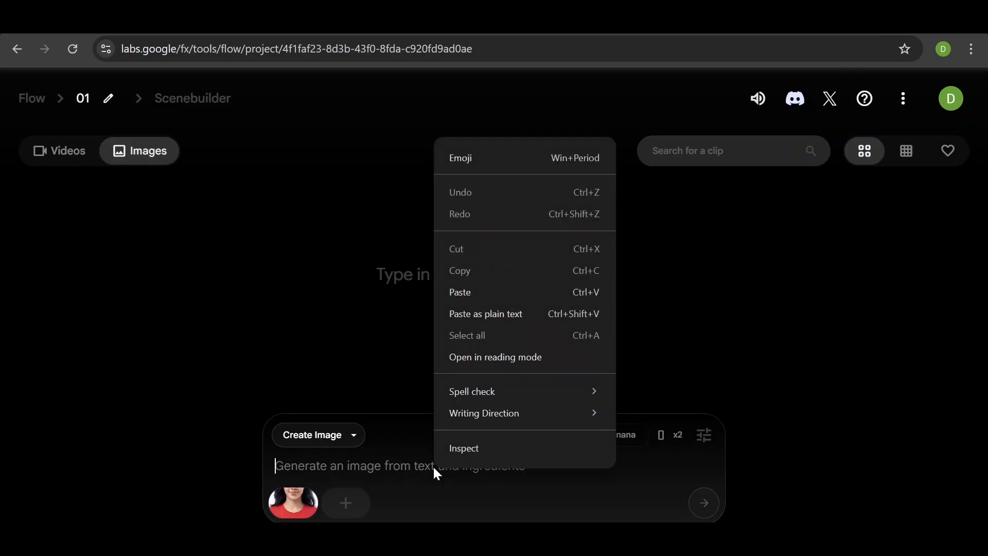
click(521, 313)
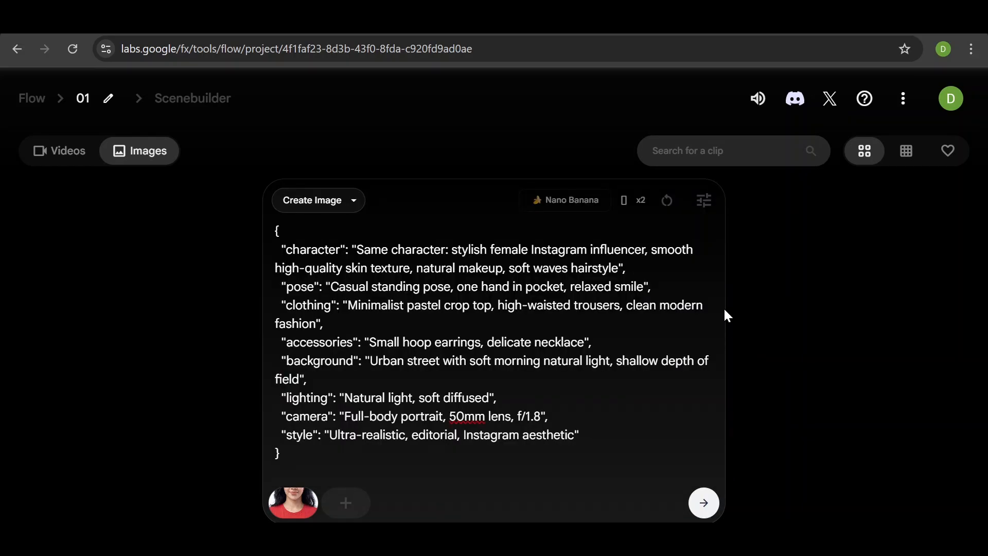
Step: Configure the generation for Portrait (9:16), 1 output per prompt and the Nano Banana Pro model
click(713, 205)
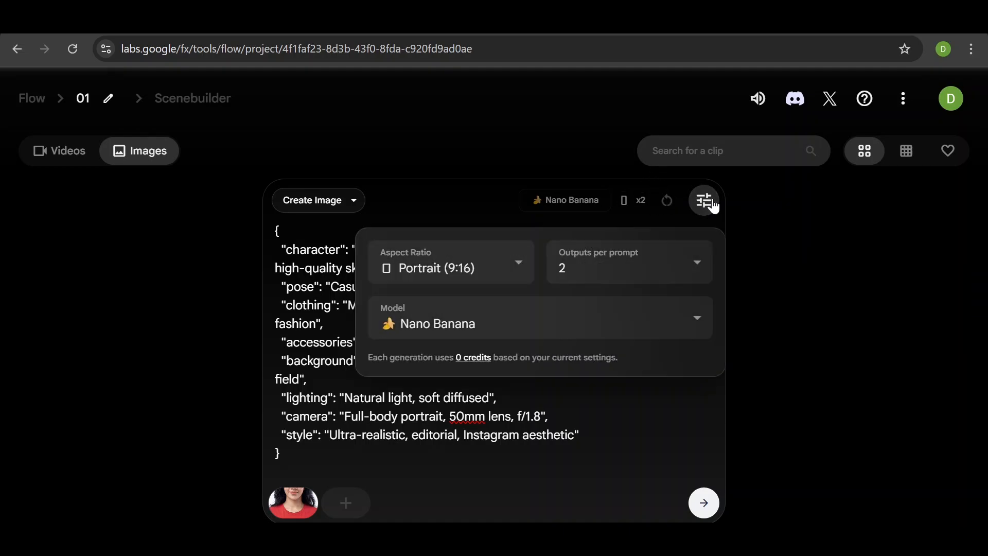
click(522, 275)
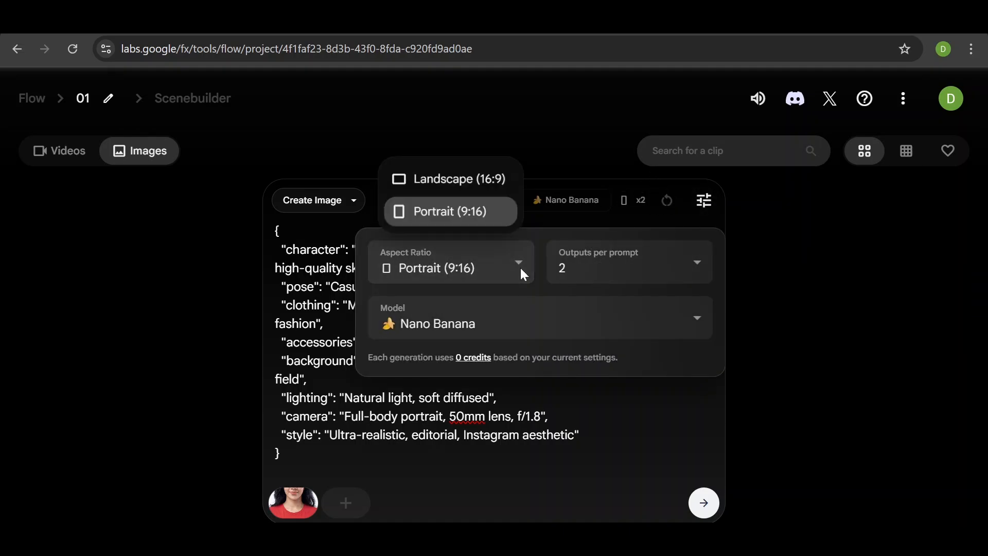
click(488, 221)
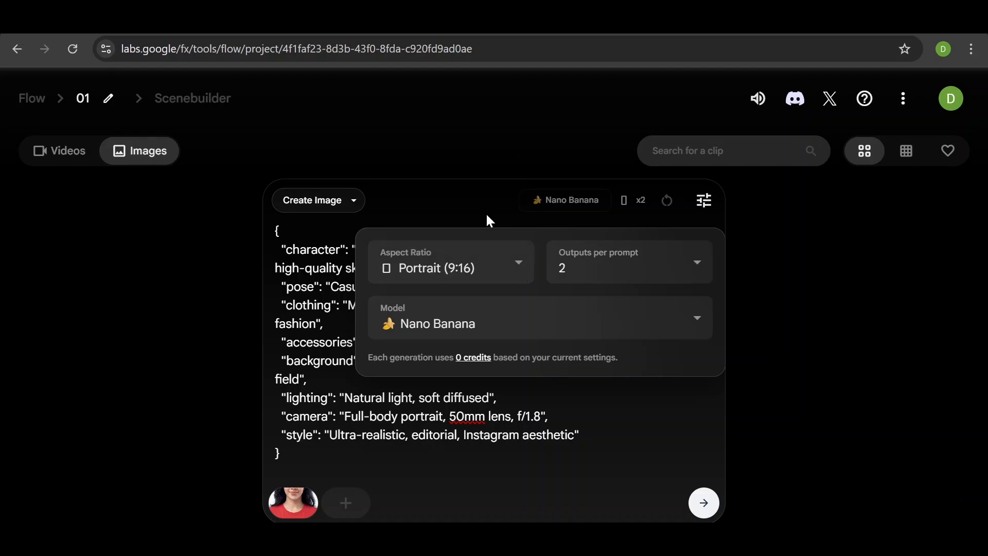
click(696, 270)
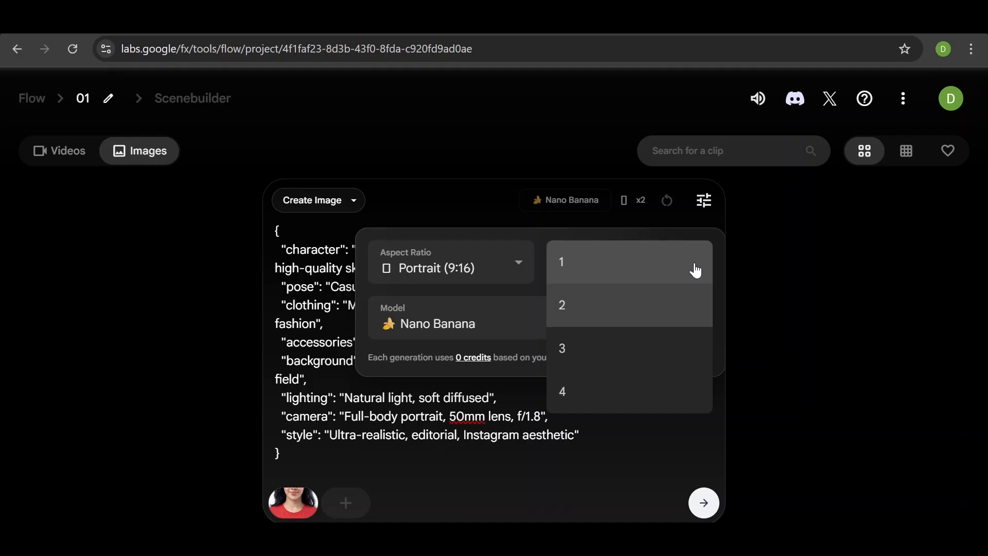
click(644, 272)
click(641, 204)
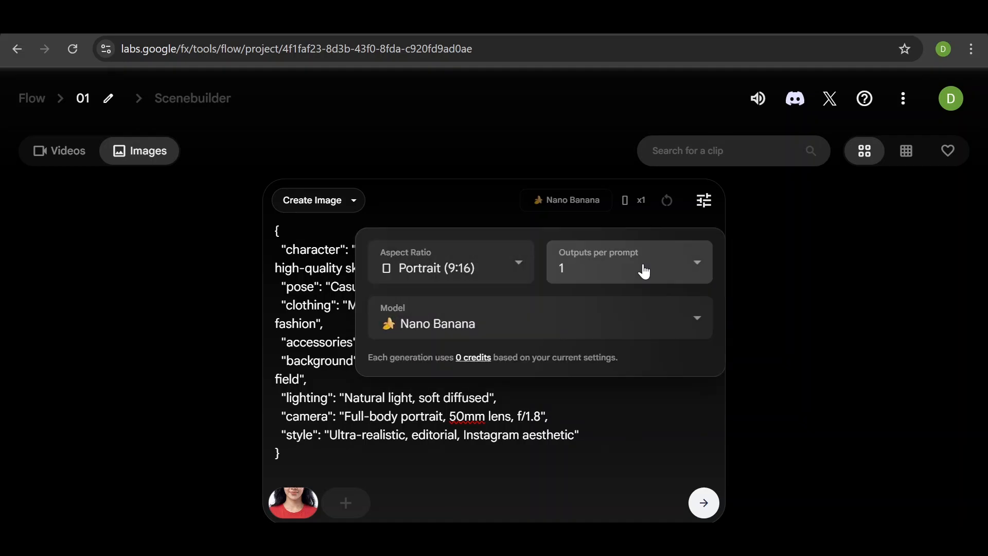
click(669, 321)
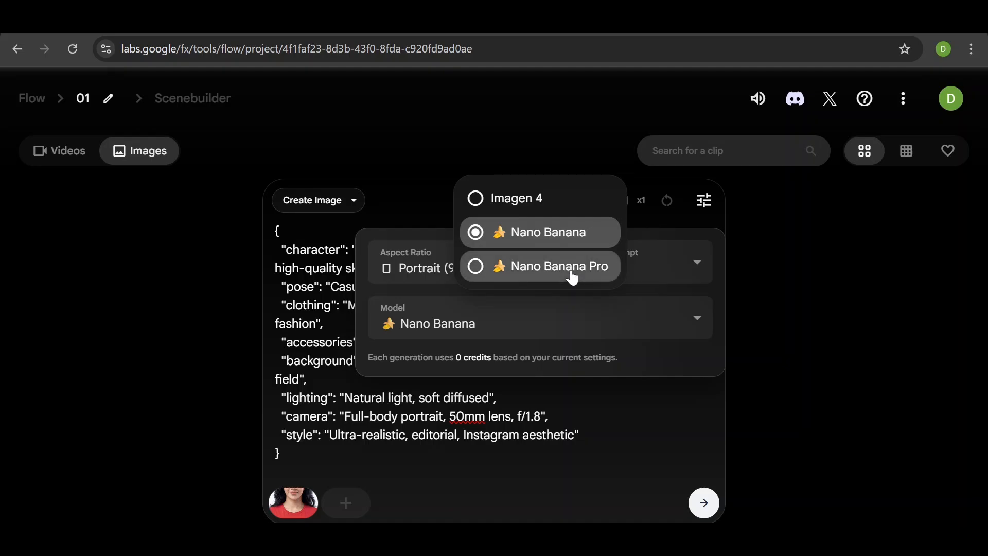
click(570, 276)
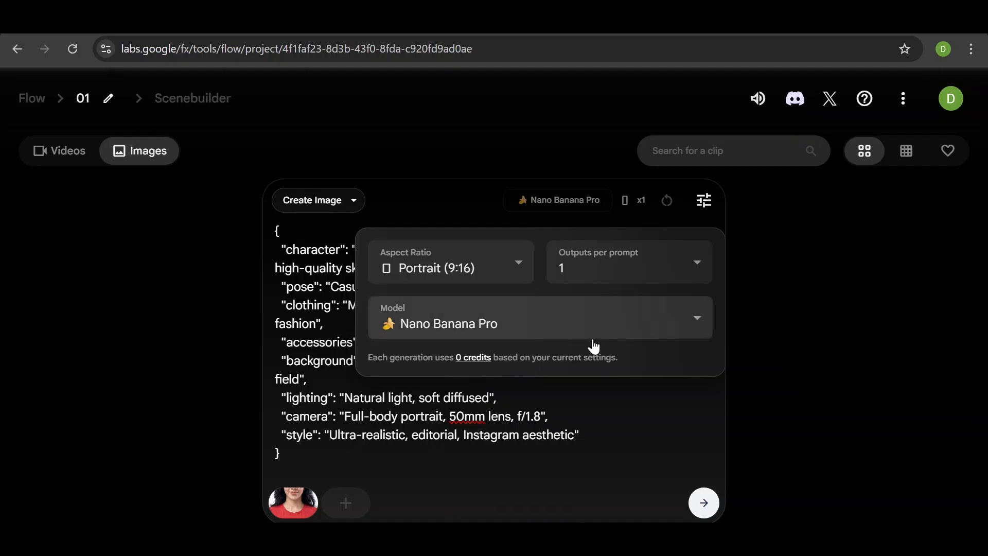
click(628, 435)
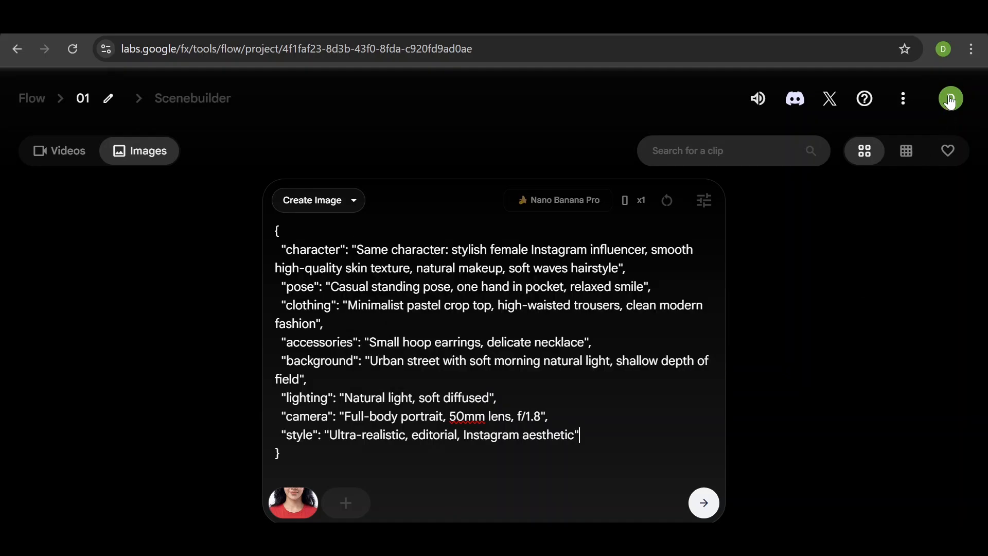
Step: Check the available AI credits in the account details and close them
click(951, 99)
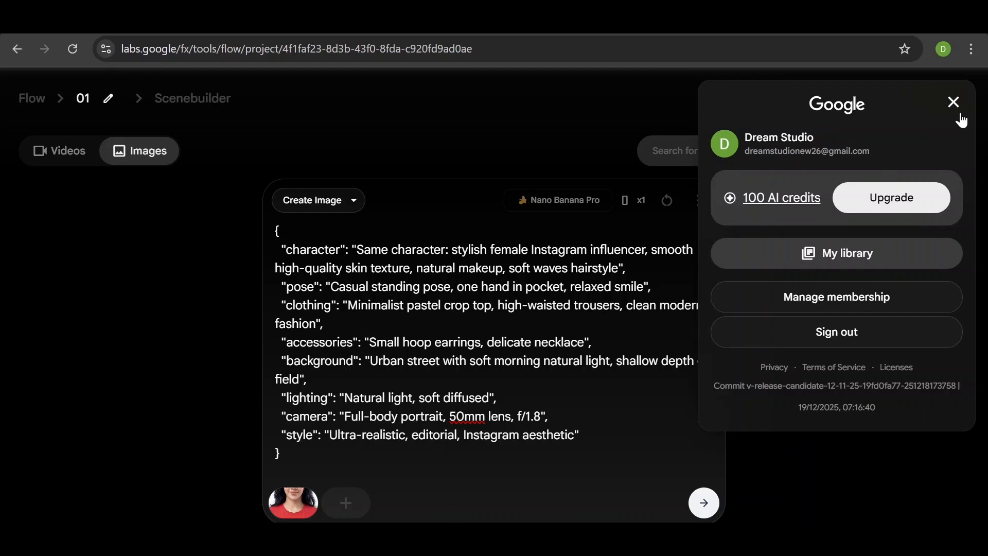
click(954, 105)
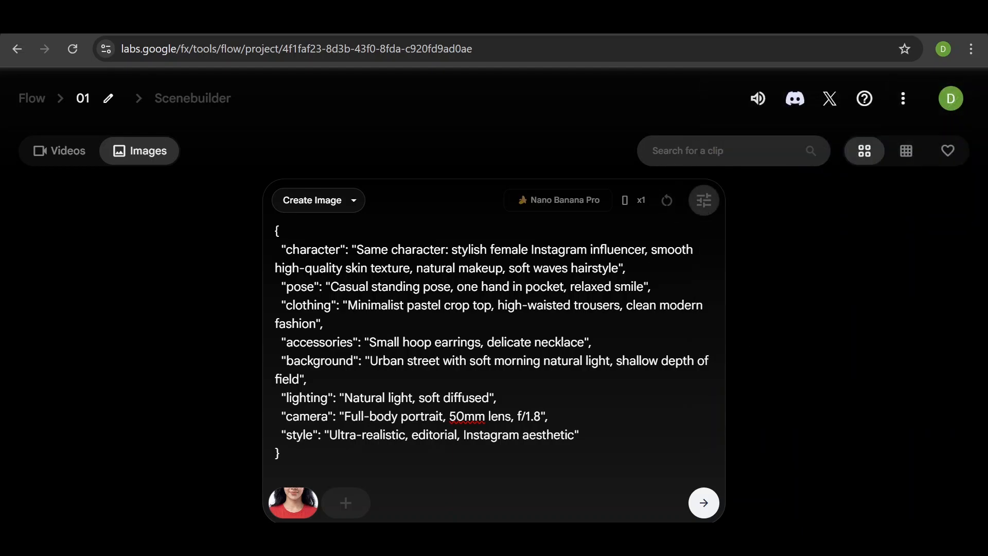
Step: Generate the image from JSON prompt 01 and the portrait ingredient, and review the result
click(706, 509)
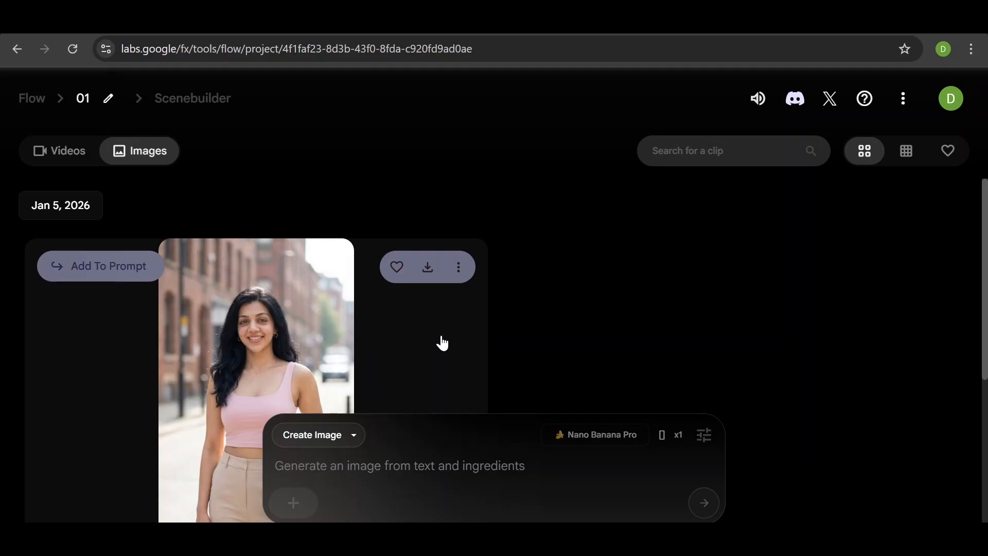
scroll(512, 366, down, 2)
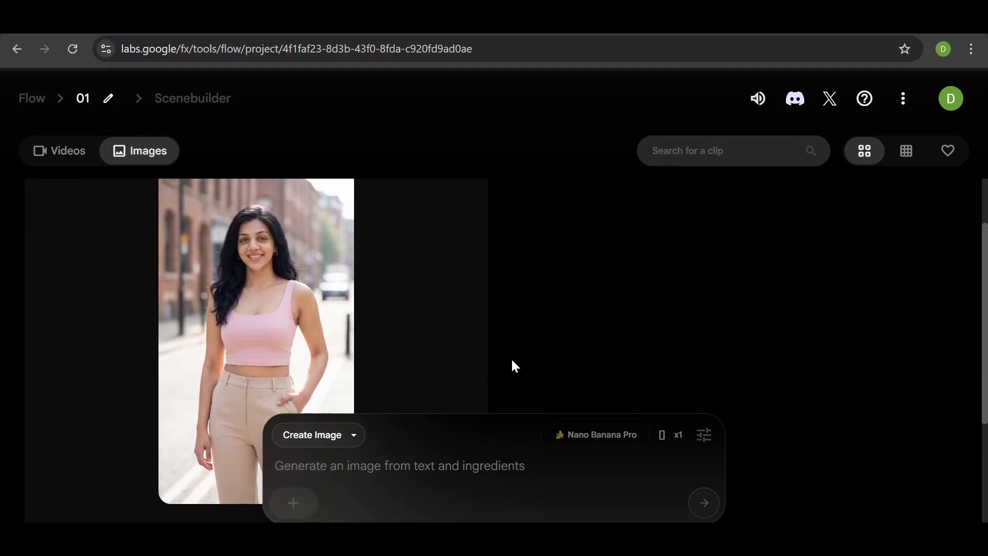
scroll(512, 366, up, 1)
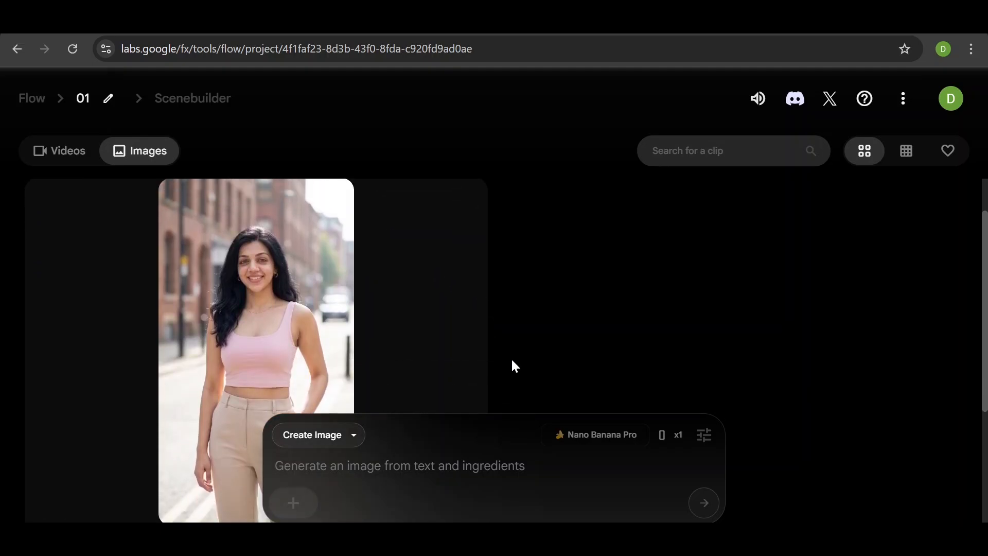
Step: Add the saved red-top portrait as the ingredient and paste JSON prompt 02 from the Word document into Flow's image prompt
click(292, 505)
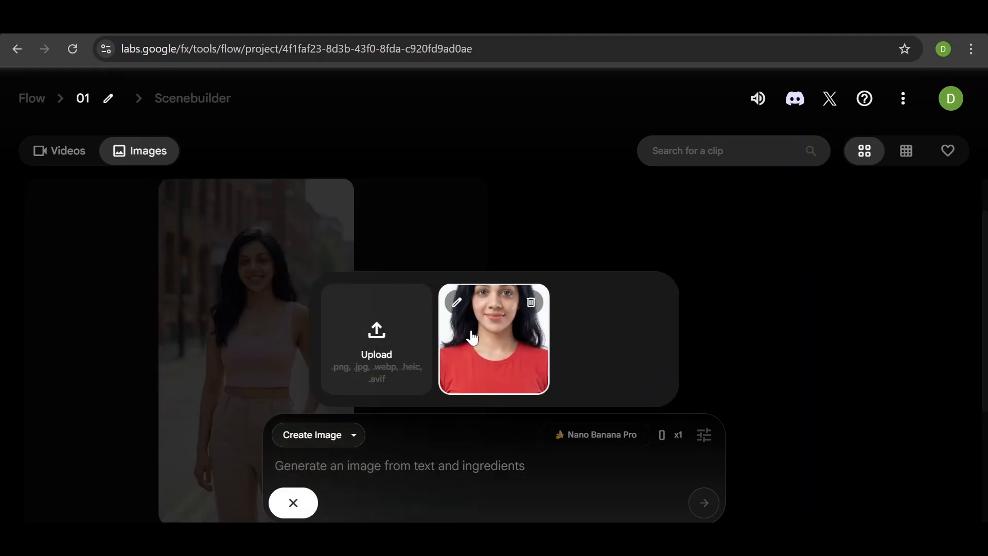
click(483, 337)
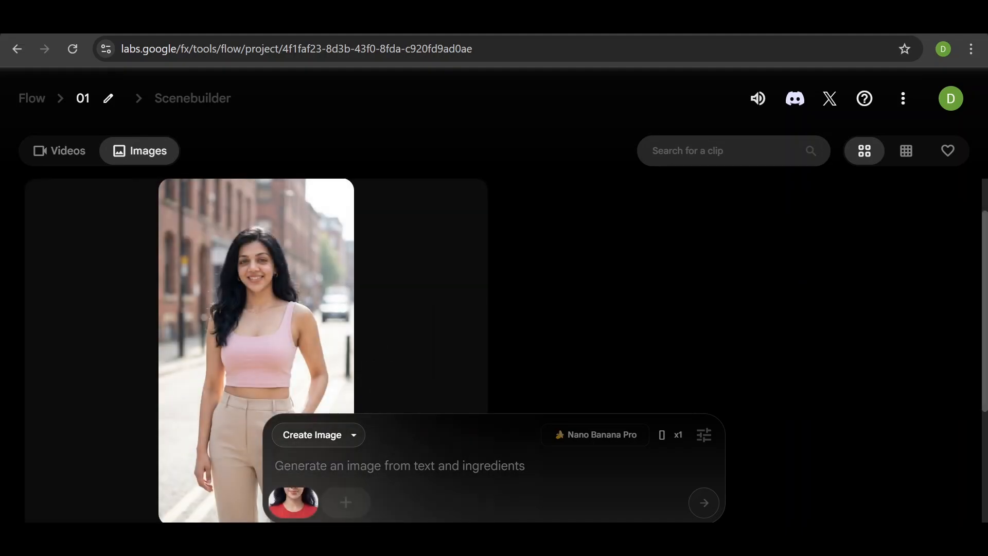
click(535, 545)
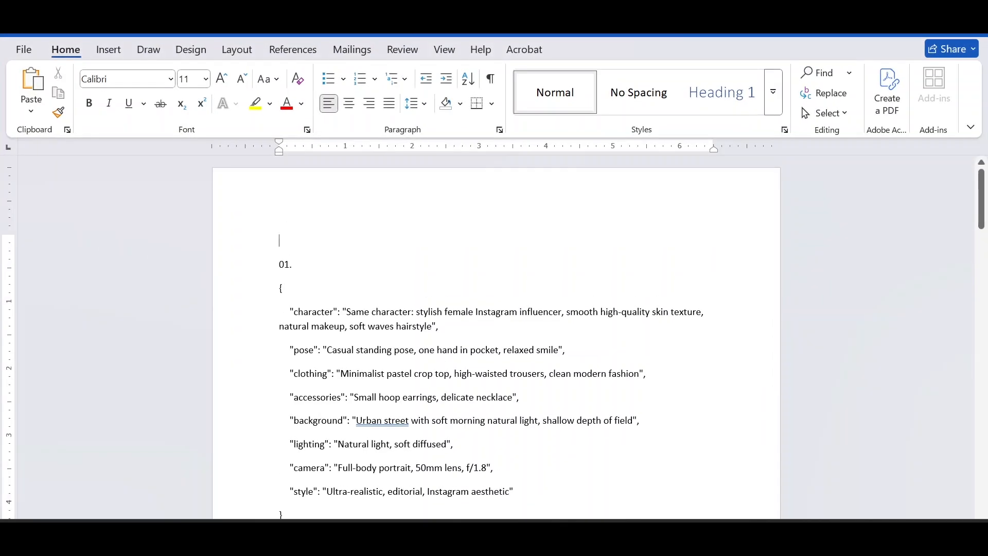
scroll(496, 338, down, 5)
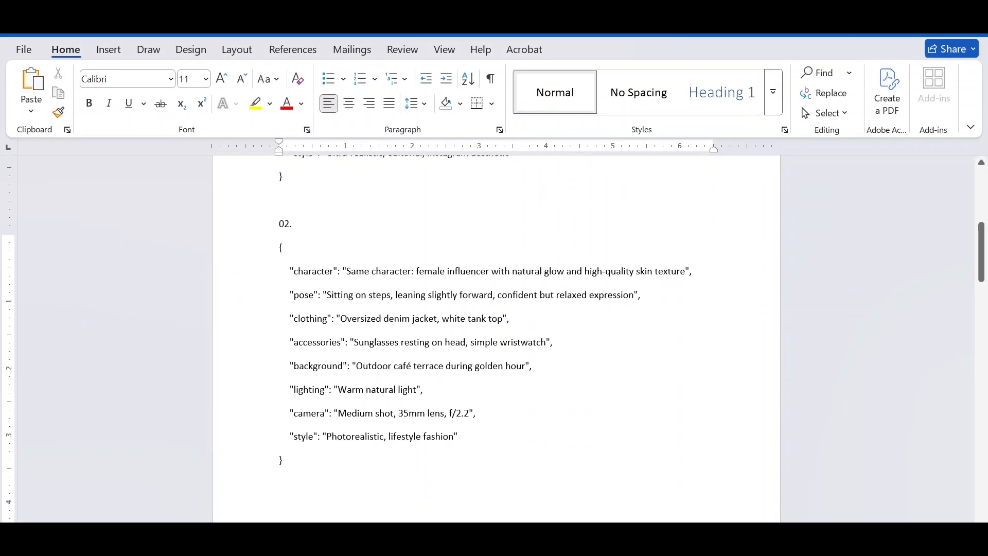
scroll(496, 339, up, 8)
scroll(496, 339, down, 5)
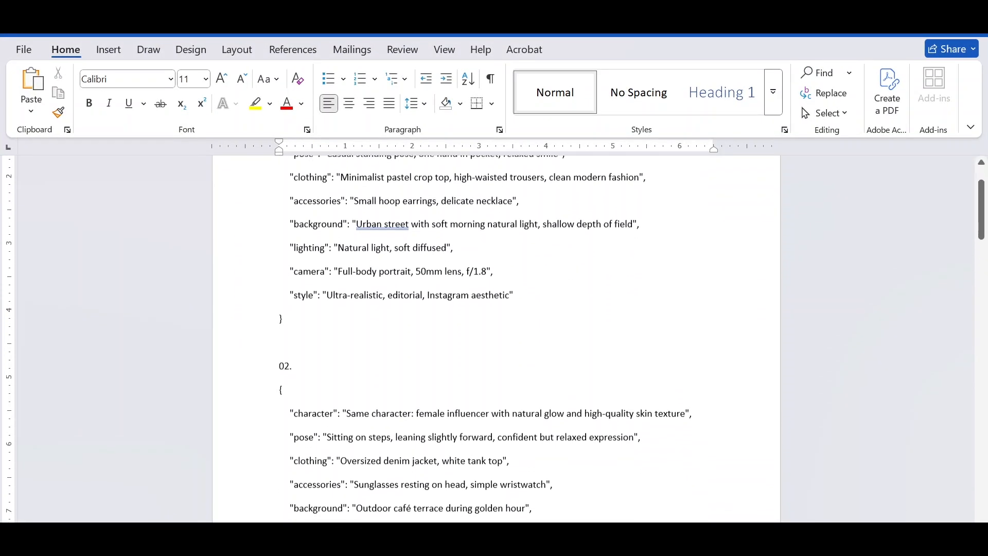
drag(283, 469, 281, 257)
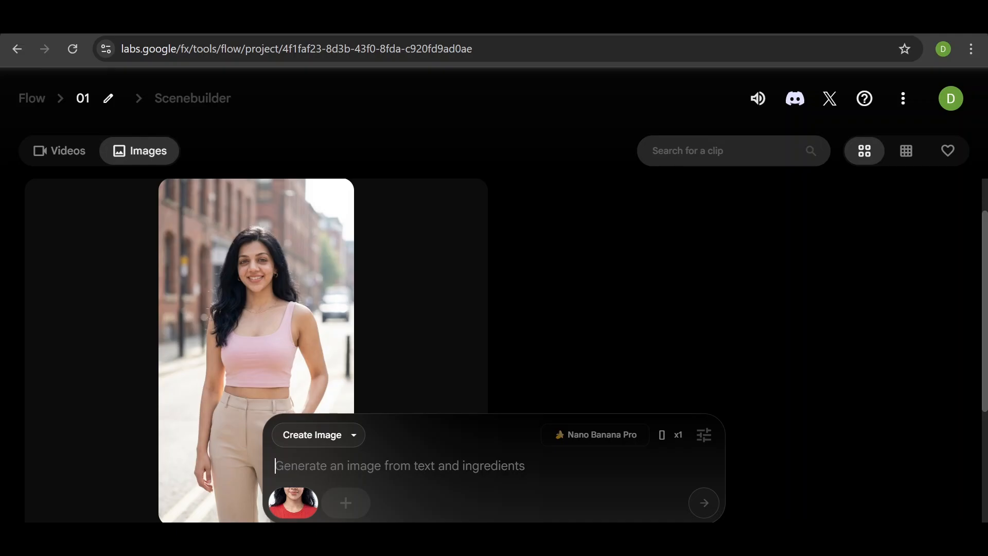
text({   "character": "Same character: female influencer with natural glow and high-quality skin texture",   "pose": "Sitting on steps, leaning slightly forward, confident but relaxed expression",   "clothing": "Oversized denim jacket, white tank top",   "accessories": "Sunglasses resting on head, simple wristwatch",   "background": "Outdoor café terrace during golden hour",   "lighting": "Warm natural light",   "camera": "Medium shot, 35mm lens, f/2.2",   "style": "Photorealistic, lifestyle fashion" })
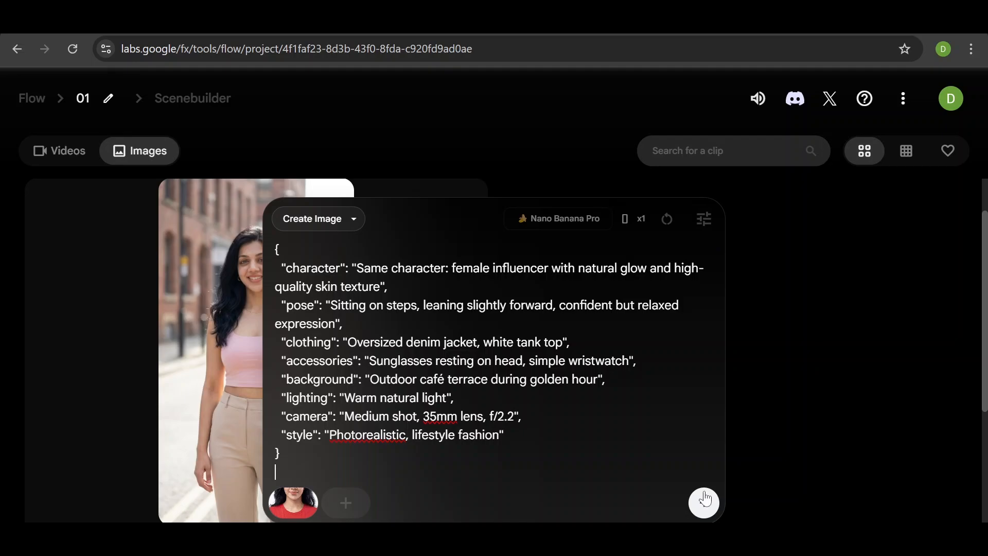
Step: Generate the café terrace image from JSON prompt 02 and review it along with its additional options
click(700, 512)
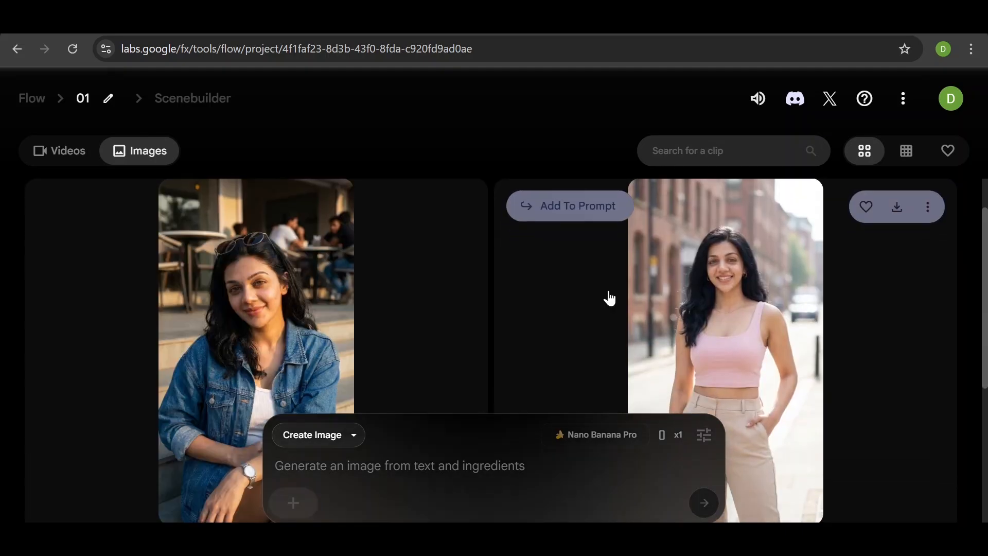
scroll(437, 271, down, 2)
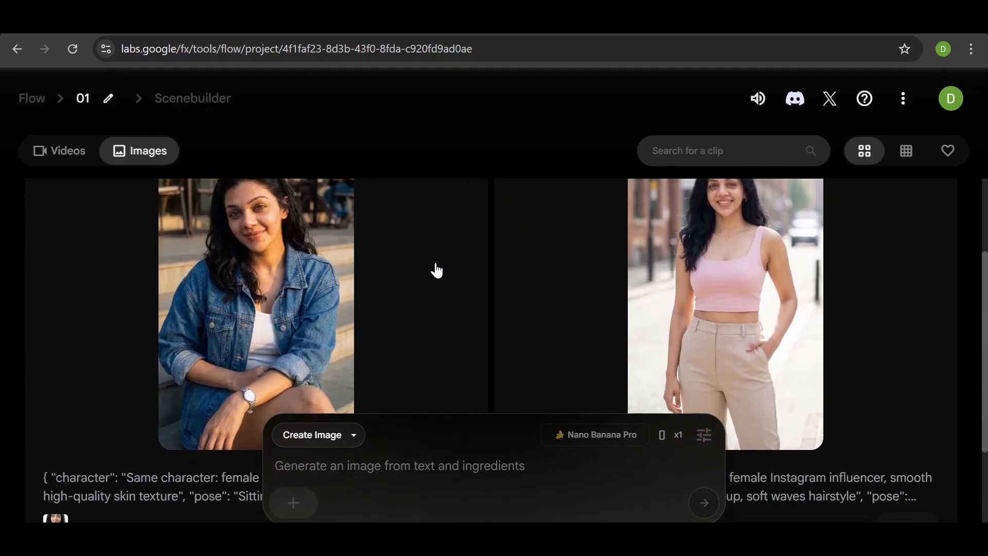
scroll(436, 271, up, 2)
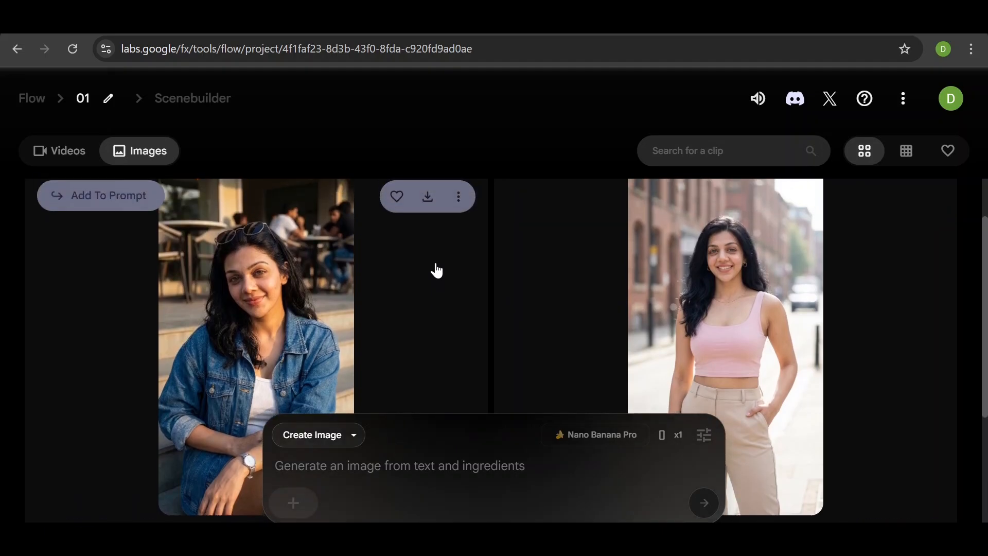
scroll(616, 304, up, 1)
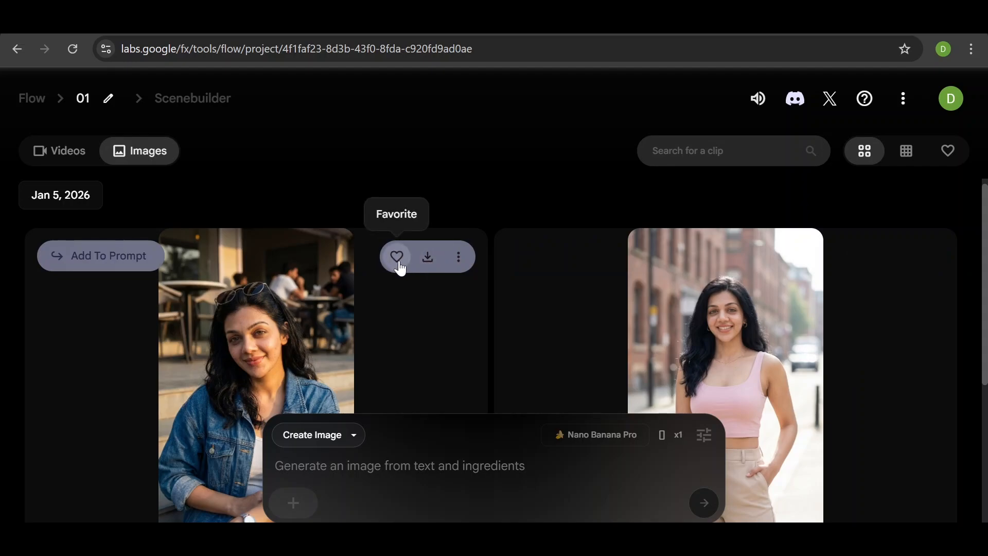
click(461, 267)
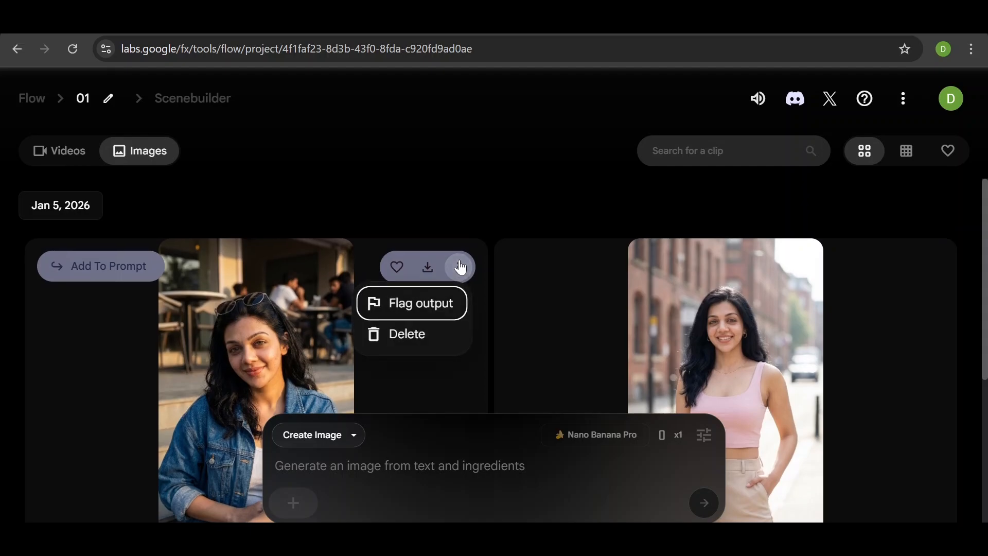
click(536, 177)
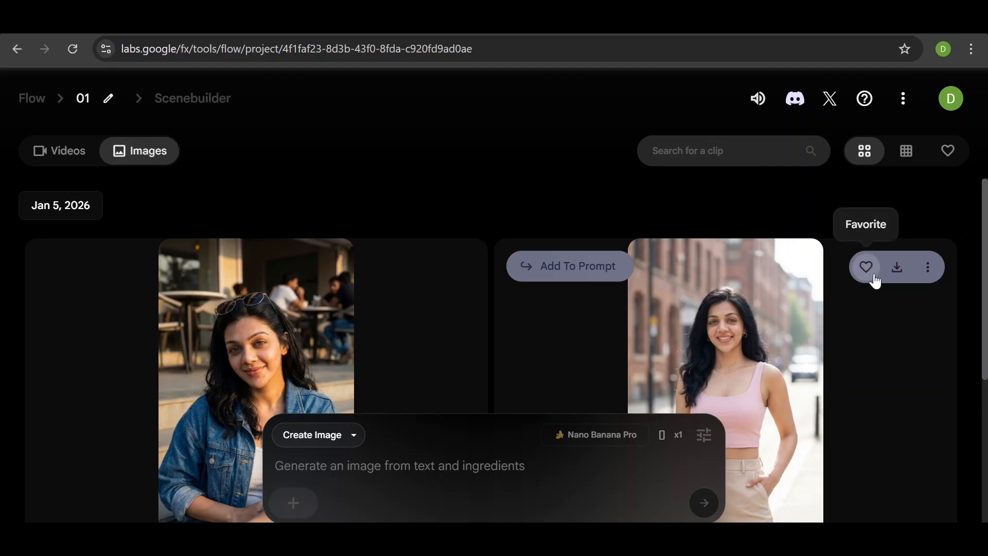
Step: Download the generated street image of the woman in the pink crop top at 2K resolution
click(896, 268)
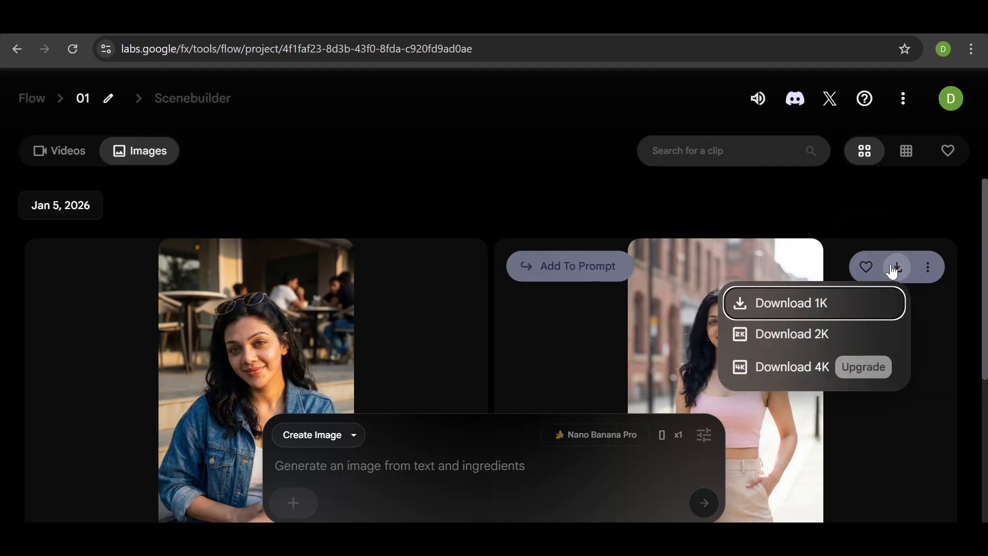
click(854, 308)
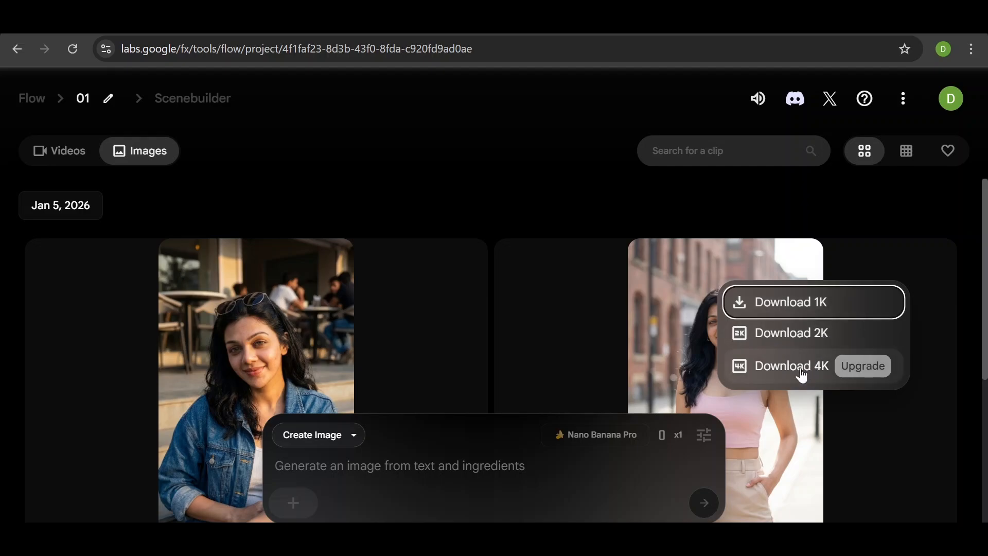
click(830, 340)
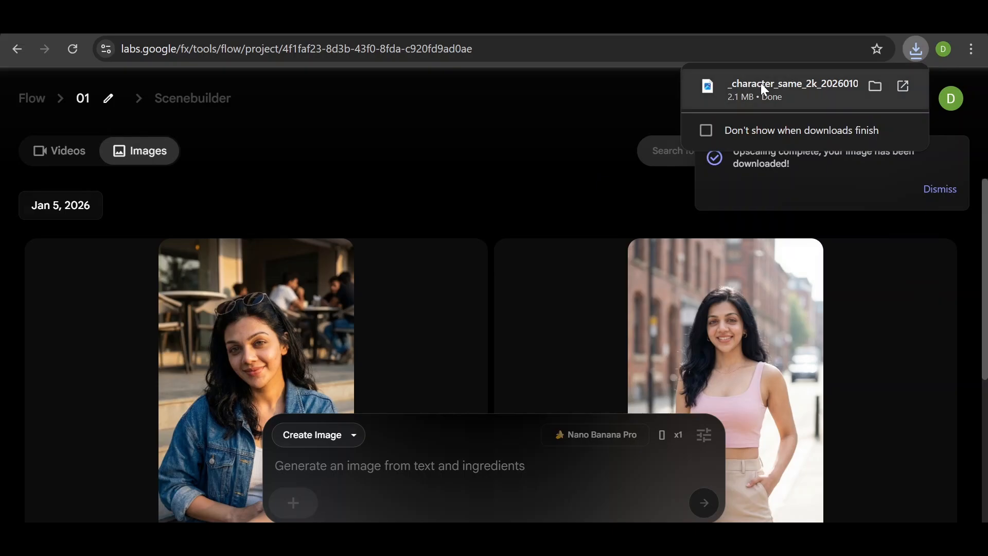
Step: Open the downloaded street image from the Downloads folder, examine its detail up close, and return to Flow
click(874, 91)
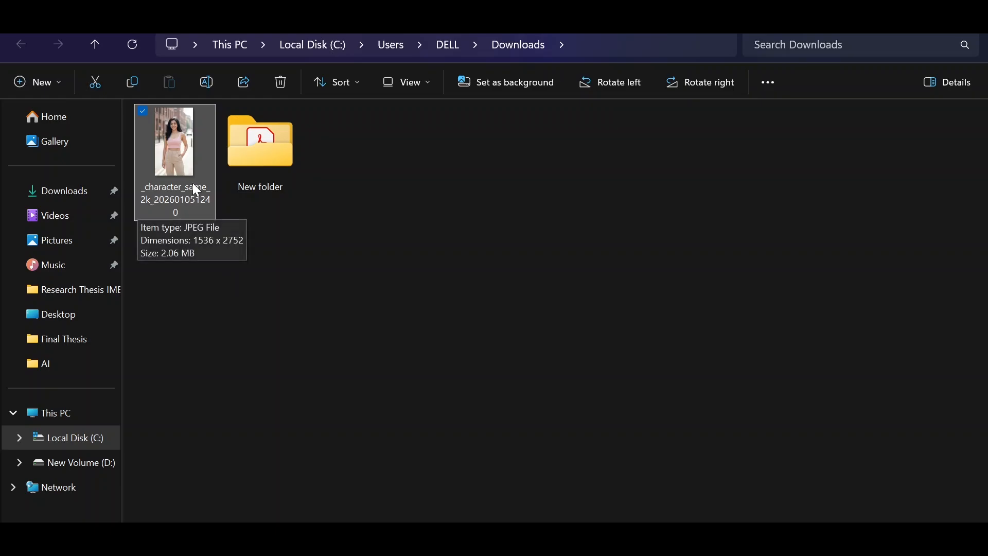
double_click(194, 184)
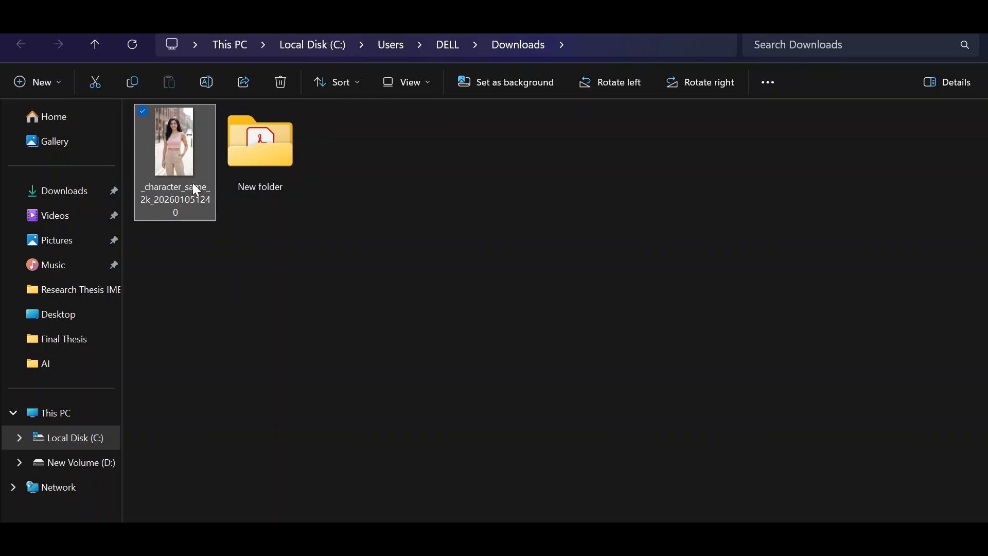
click(705, 36)
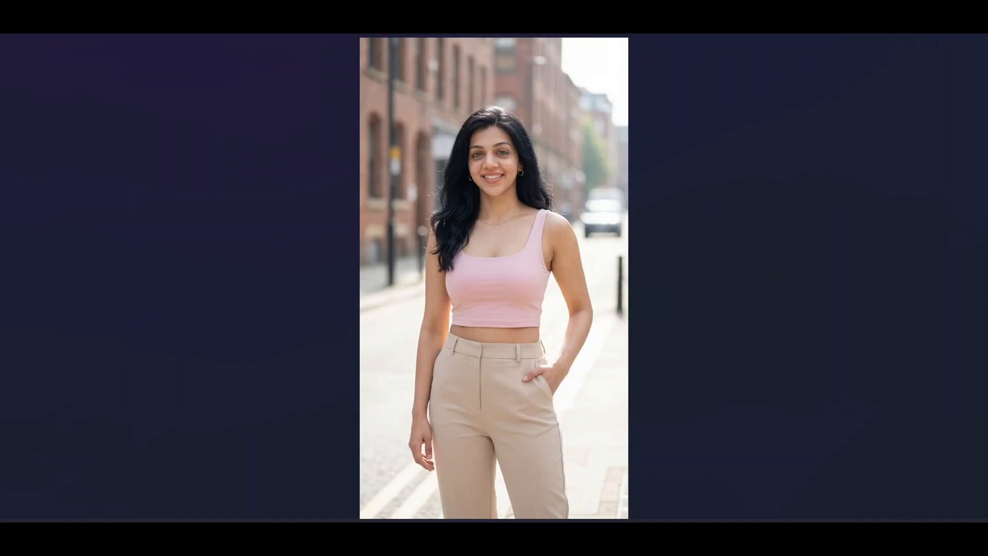
scroll(494, 278, up, 2)
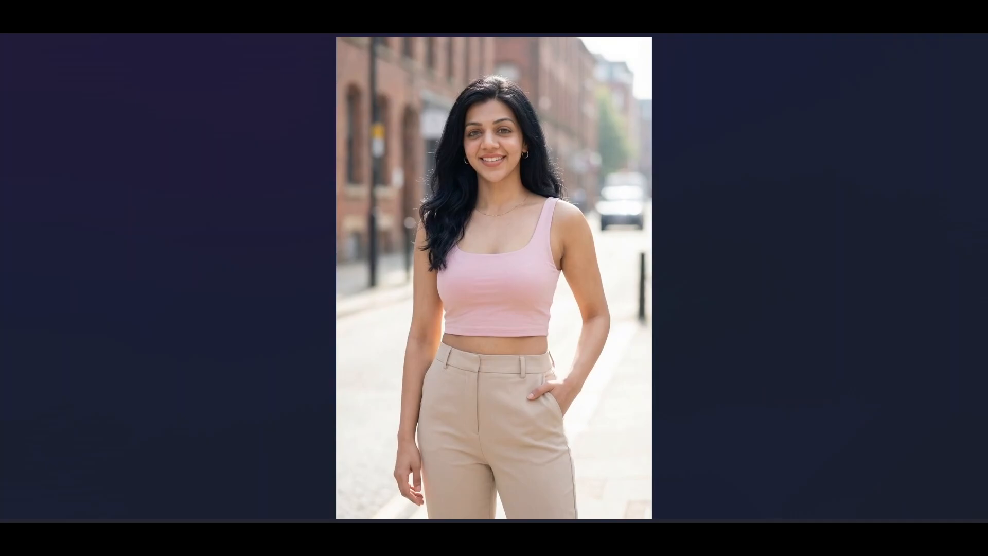
scroll(494, 298, up, 2)
drag(678, 182, 695, 302)
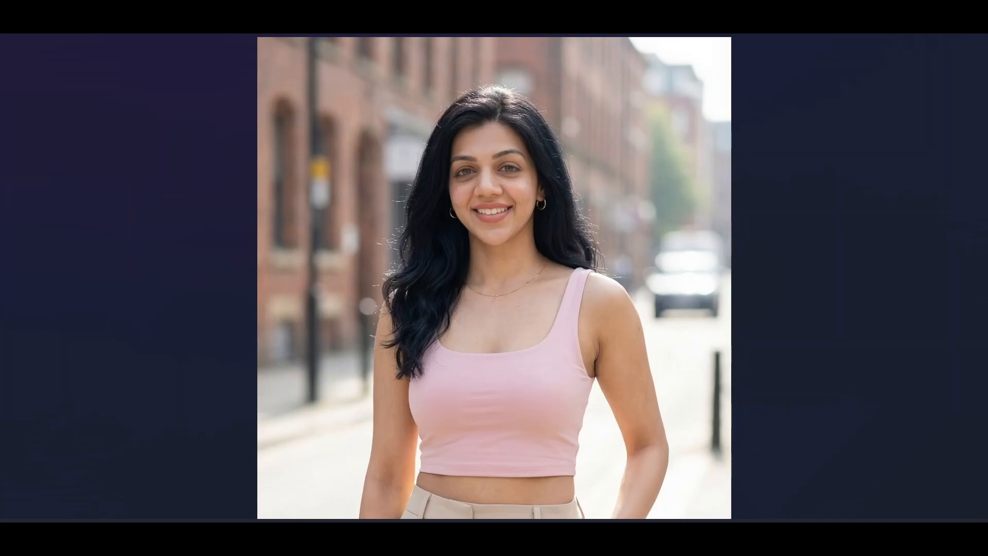
click(680, 533)
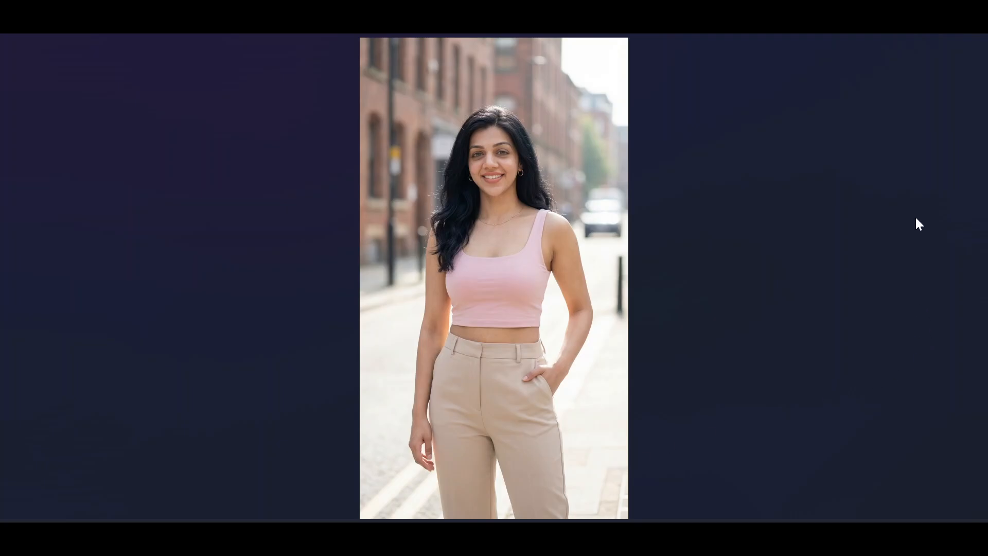
click(970, 24)
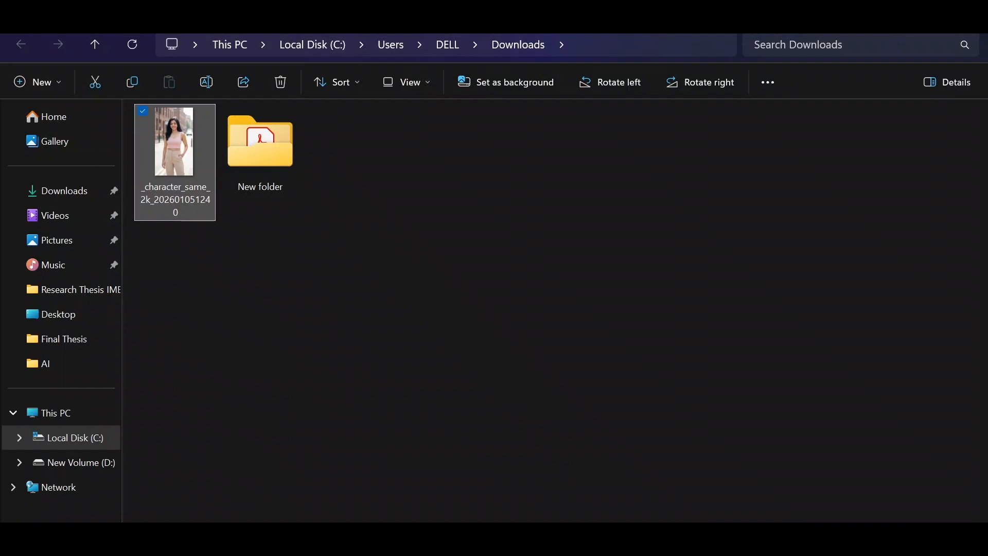
click(970, 22)
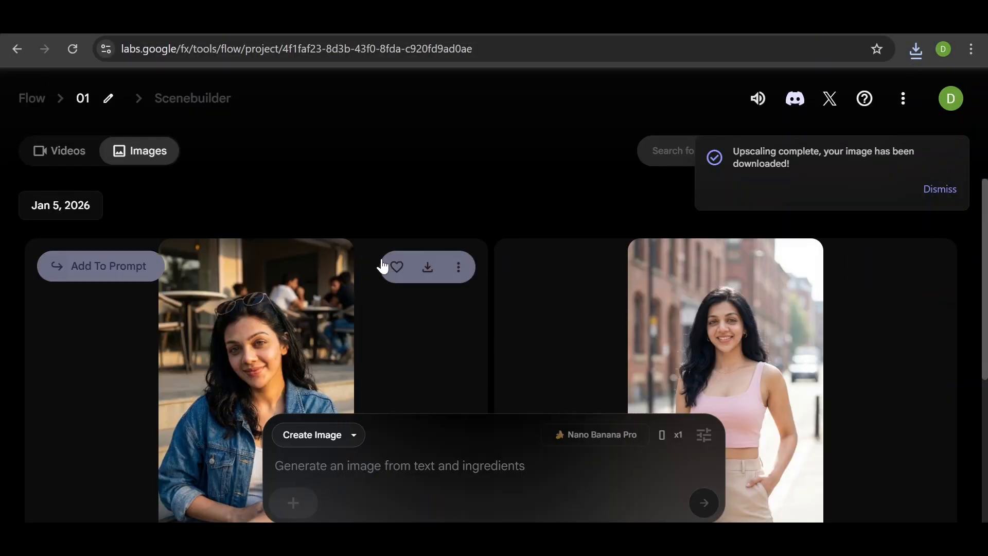
Step: Download the café terrace image at 2K resolution and examine the downloaded file's facial detail up close
click(428, 268)
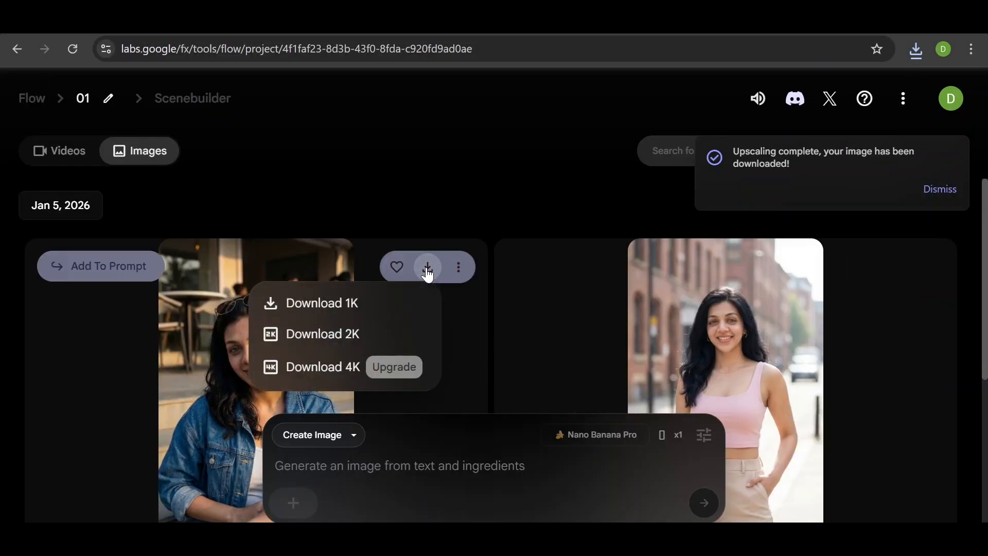
click(356, 334)
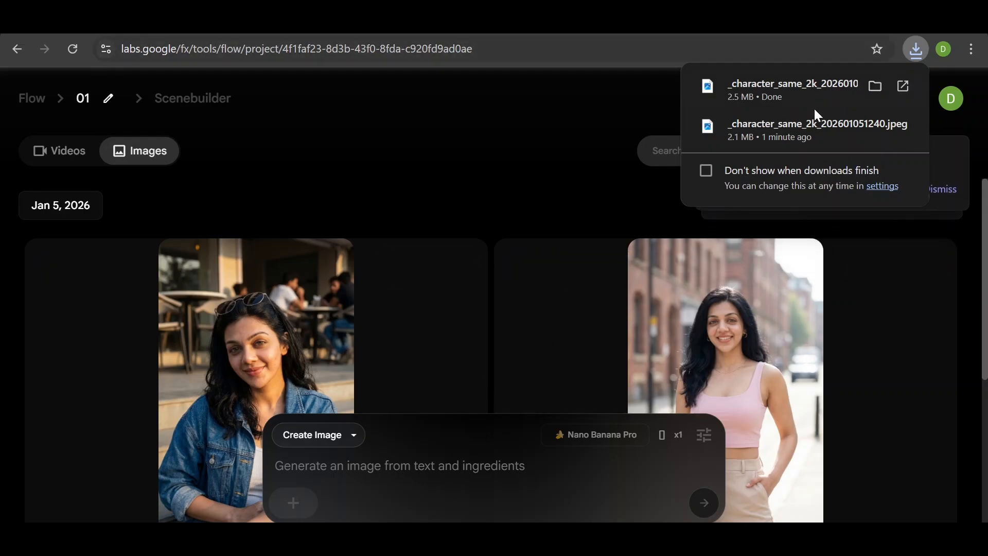
click(877, 87)
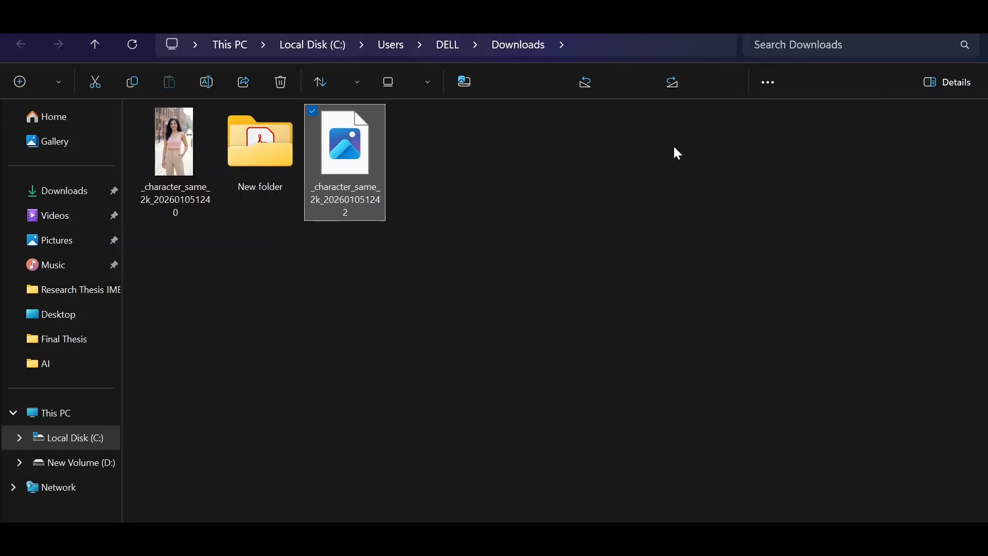
double_click(350, 206)
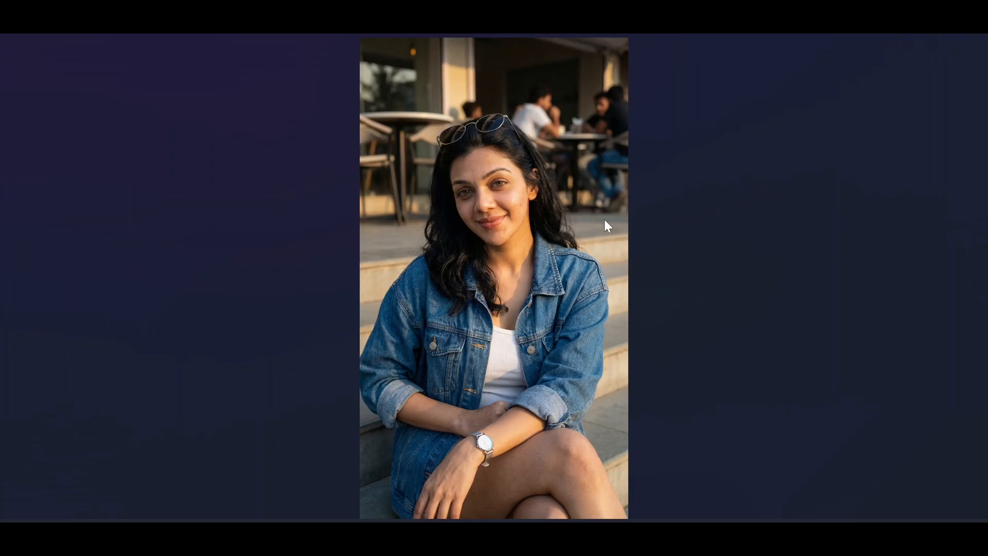
scroll(493, 193, up, 3)
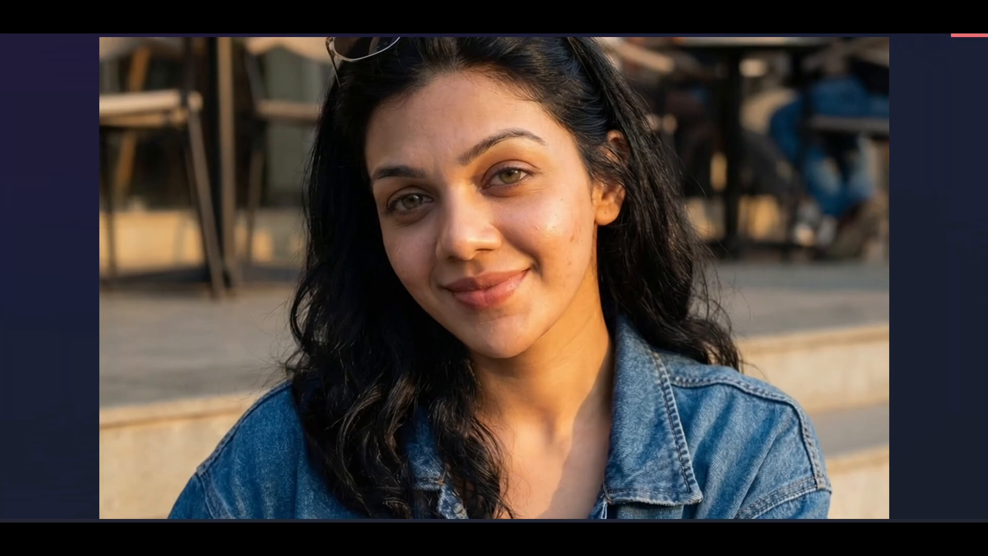
click(957, 35)
click(615, 263)
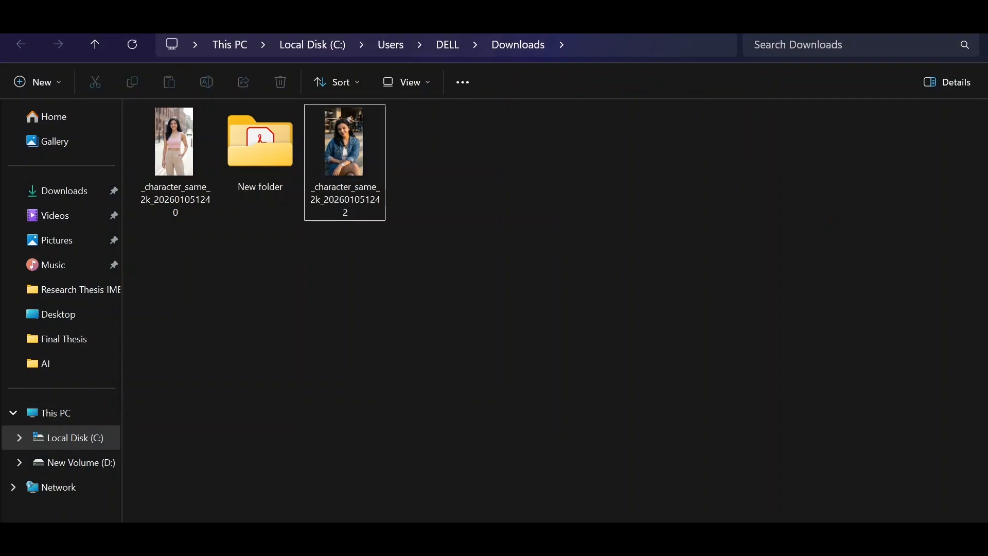
Step: Switch to the Word document and copy the JSON prompt describing the cozy knit sweater and modern indoor living room
key(alt+Tab)
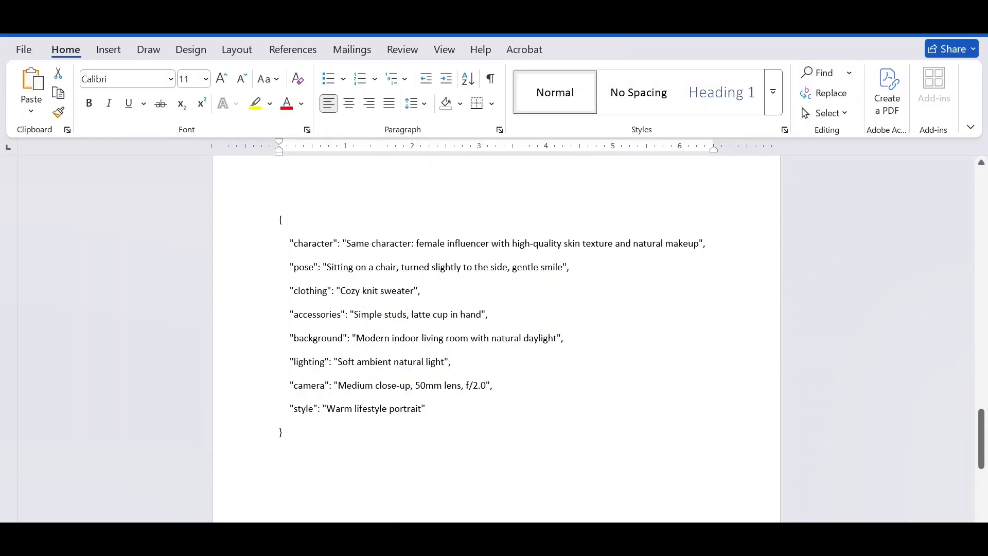
key(shift+Up)
key(shift+Up)
key(shift+Up)
key(shift+Up)
key(shift+Up)
key(shift+Up)
key(shift+Up)
key(shift+Up)
key(shift+Up)
key(ctrl+c)
Step: Return to Flow, paste the living room JSON prompt as plain text, and attach the red-shirt portrait as the ingredient
key(alt+Tab)
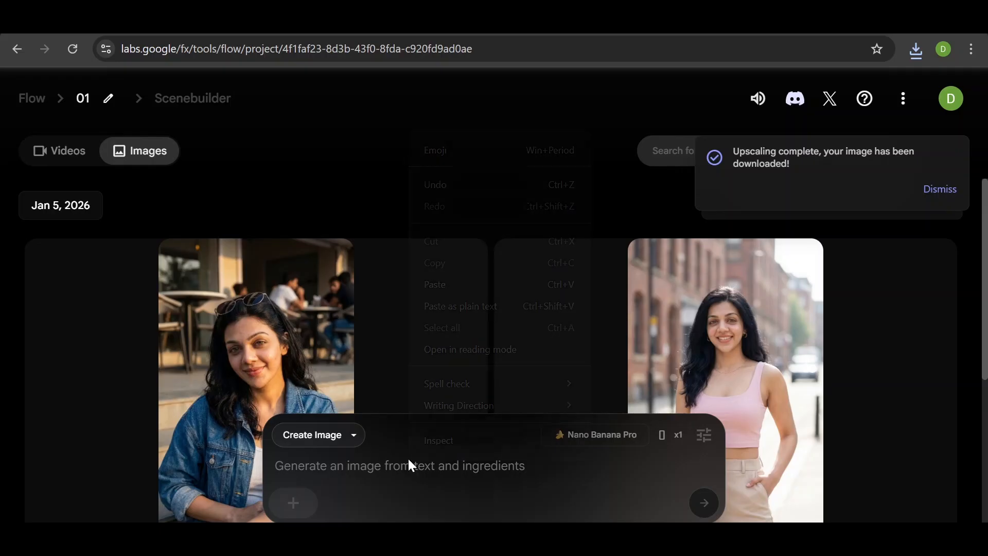
right_click(406, 458)
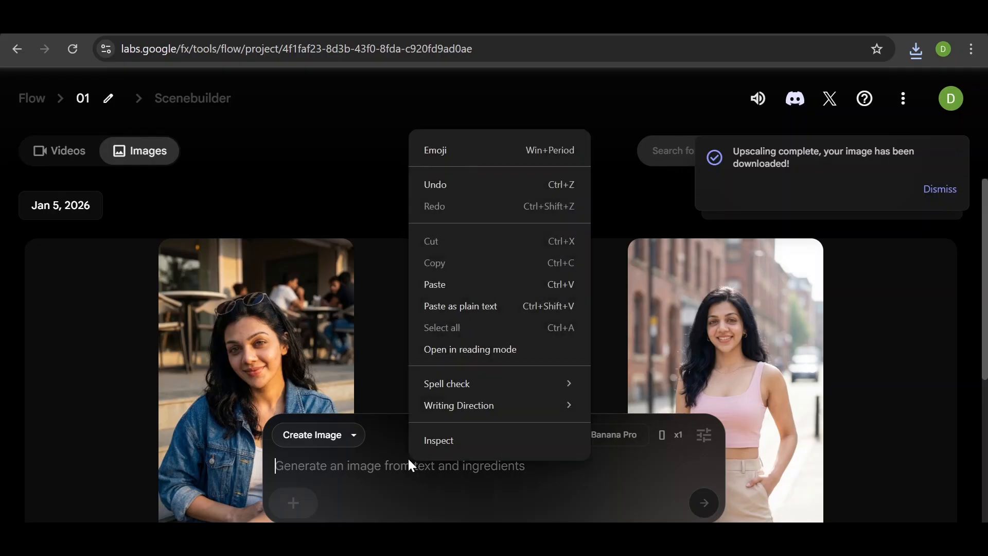
click(445, 299)
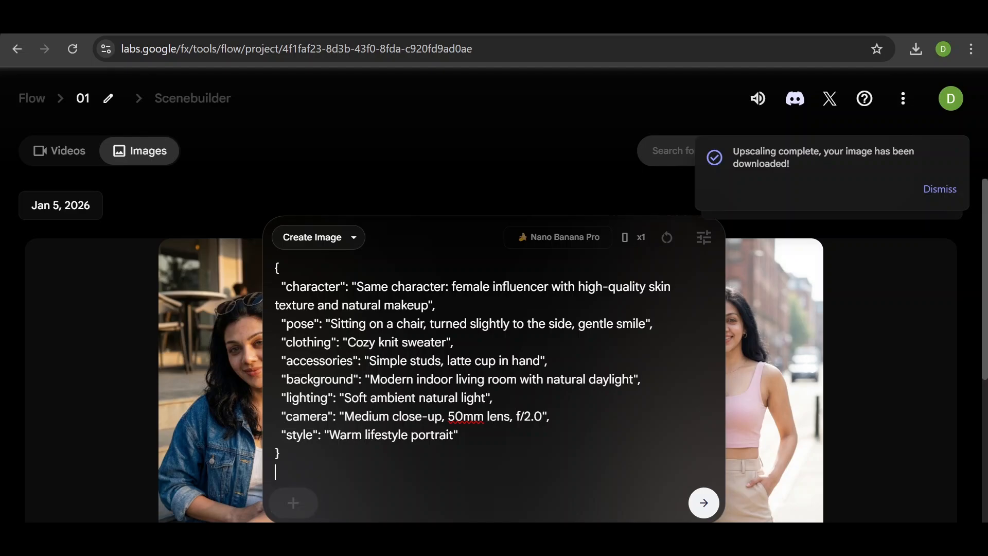
click(311, 510)
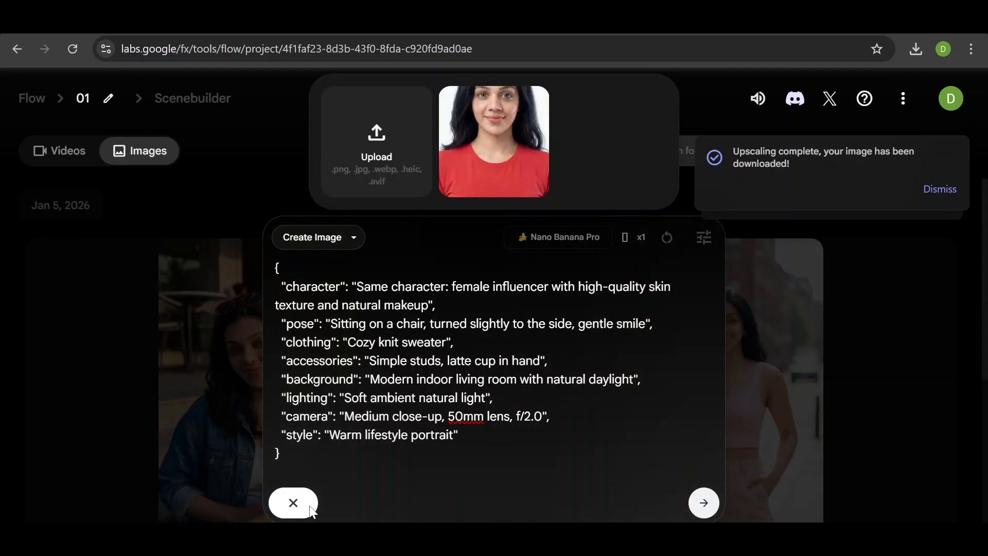
click(498, 168)
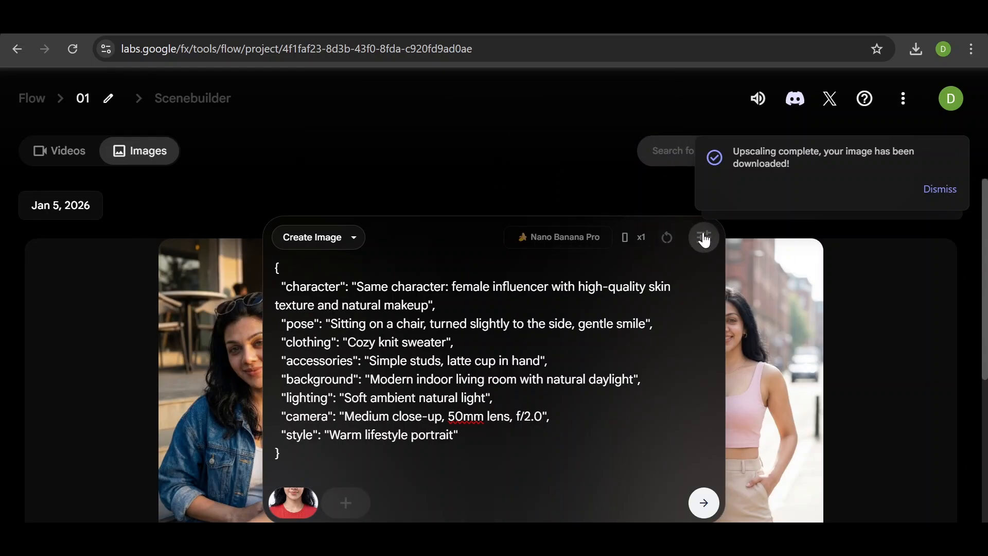
Step: Check the aspect ratio, output count and model settings, and generate the living room image
click(704, 238)
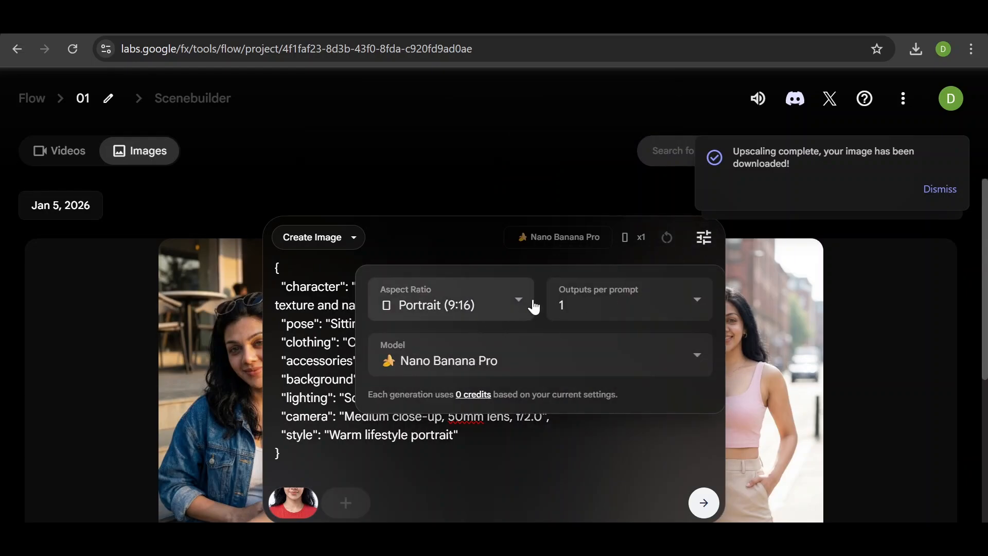
click(611, 459)
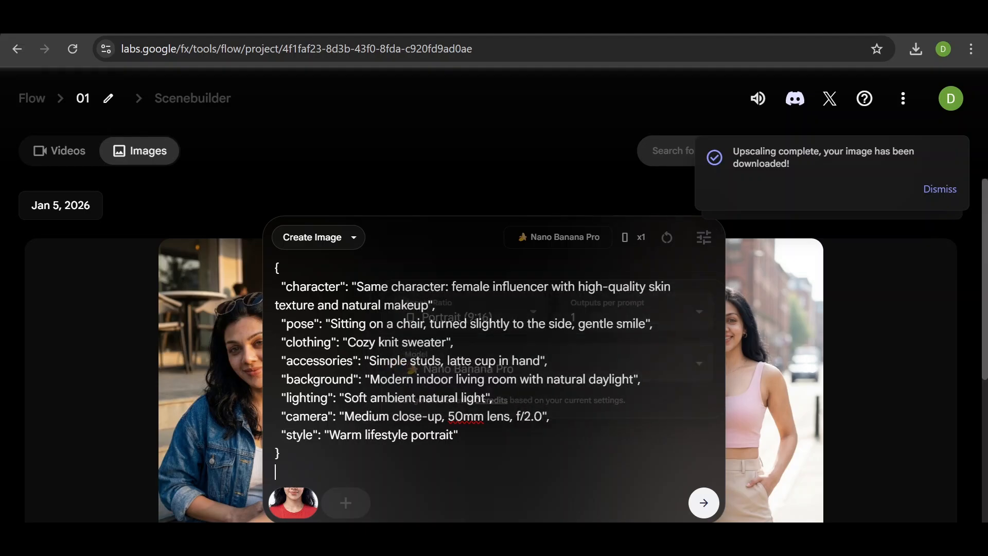
click(704, 503)
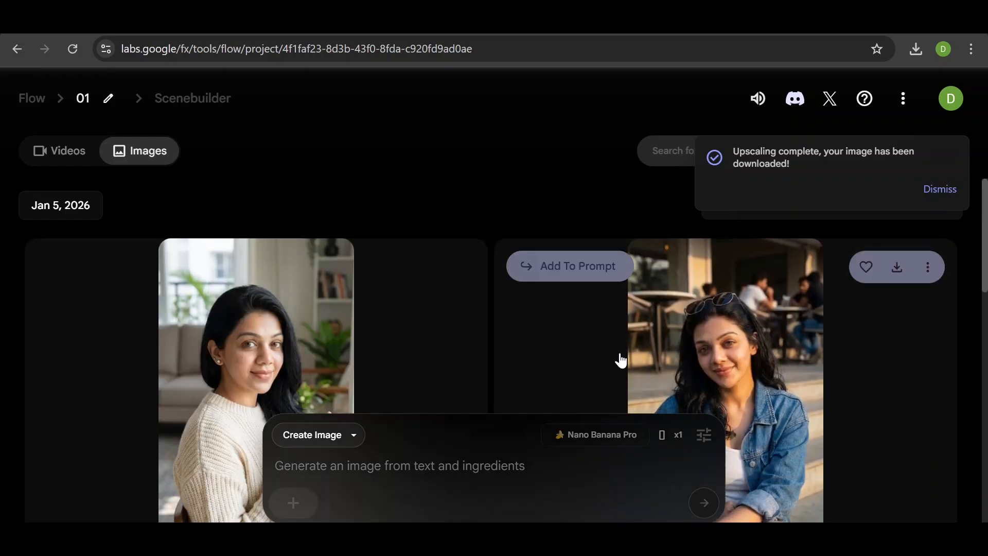
Step: Review the generated image of the woman in the knit sweater and download it at 2K resolution
scroll(506, 330, down, 2)
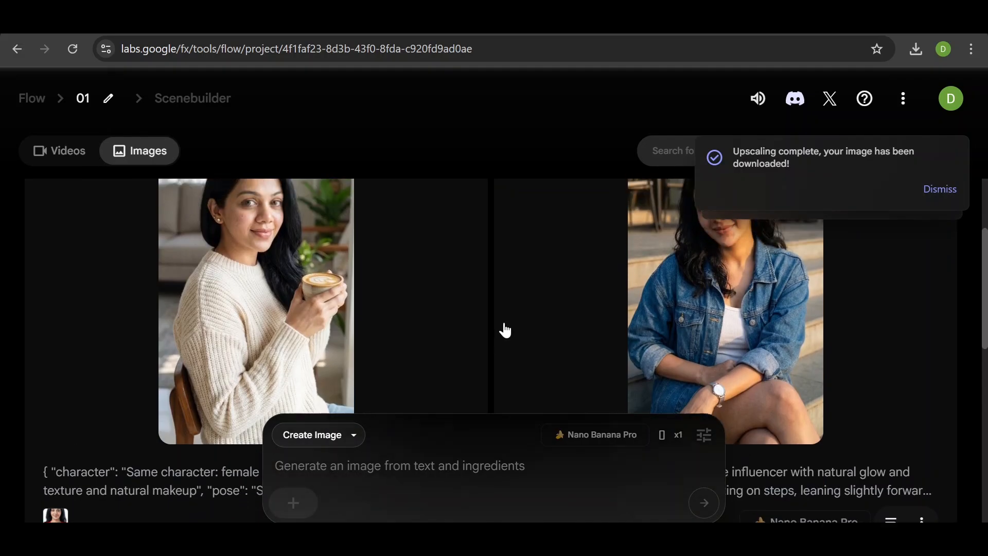
scroll(504, 331, up, 1)
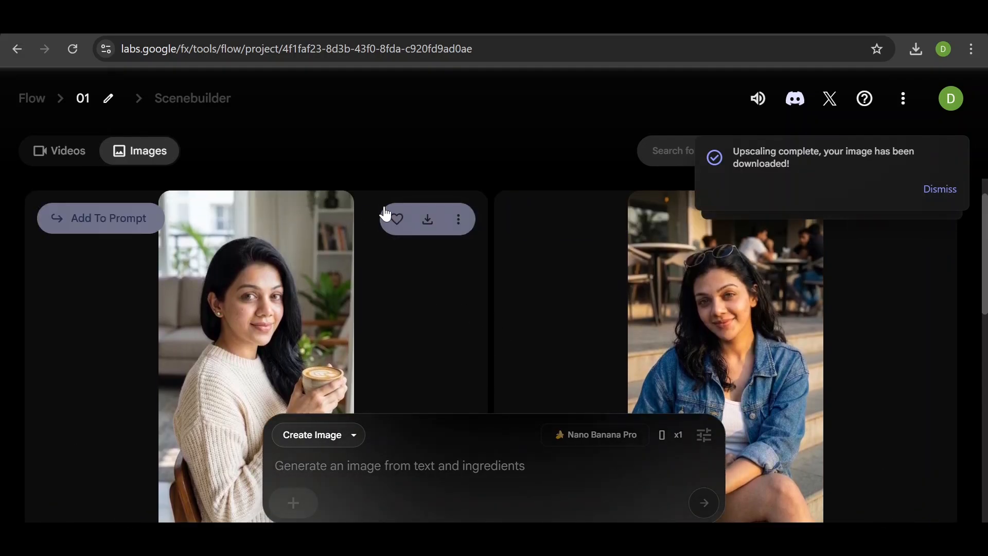
click(435, 227)
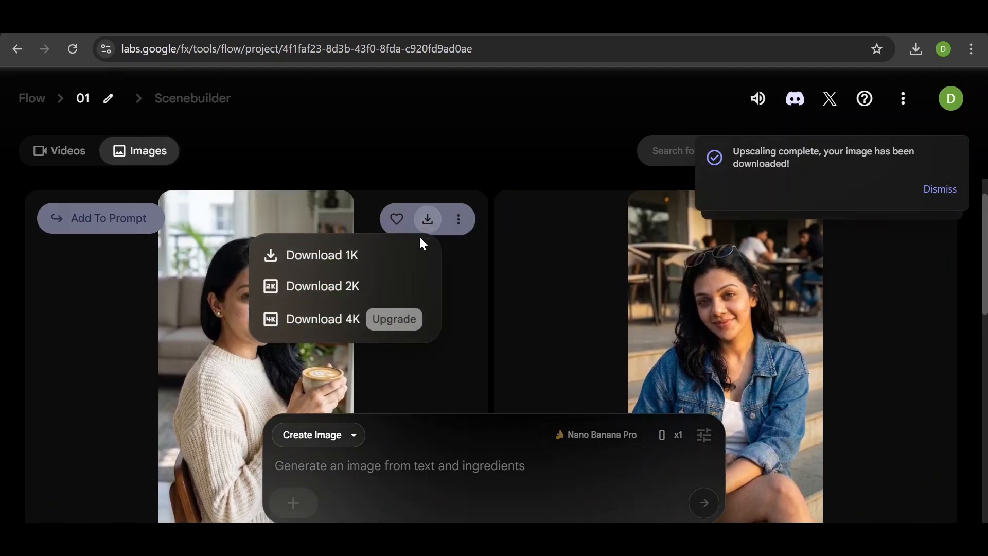
click(366, 290)
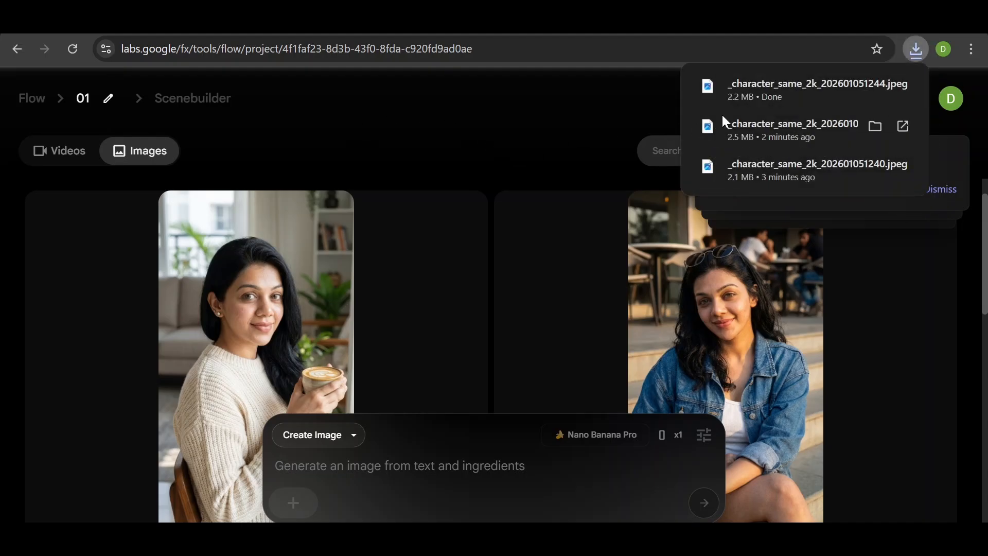
Step: Open the downloaded knit sweater image from its folder and examine the face and skin detail up close
mouse_move(820, 94)
click(876, 88)
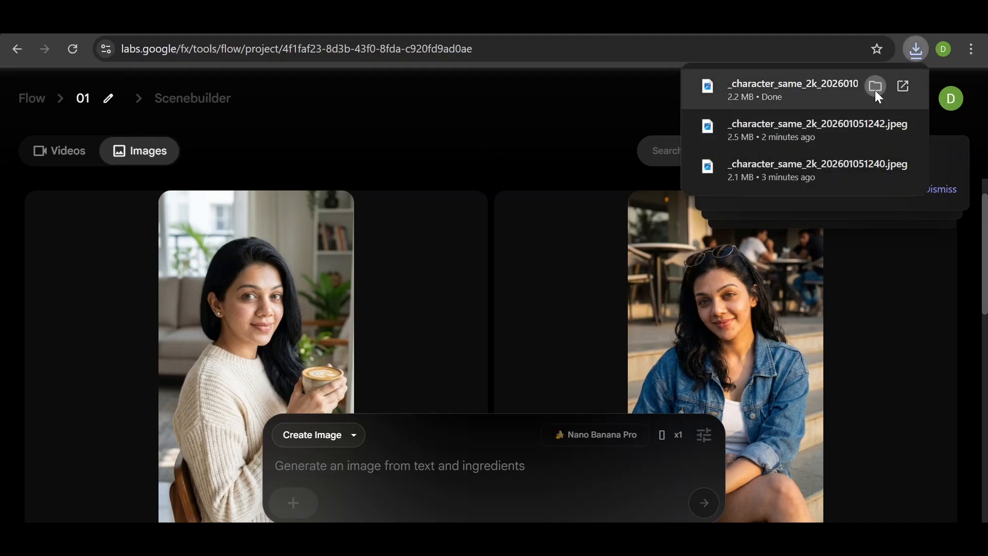
double_click(435, 152)
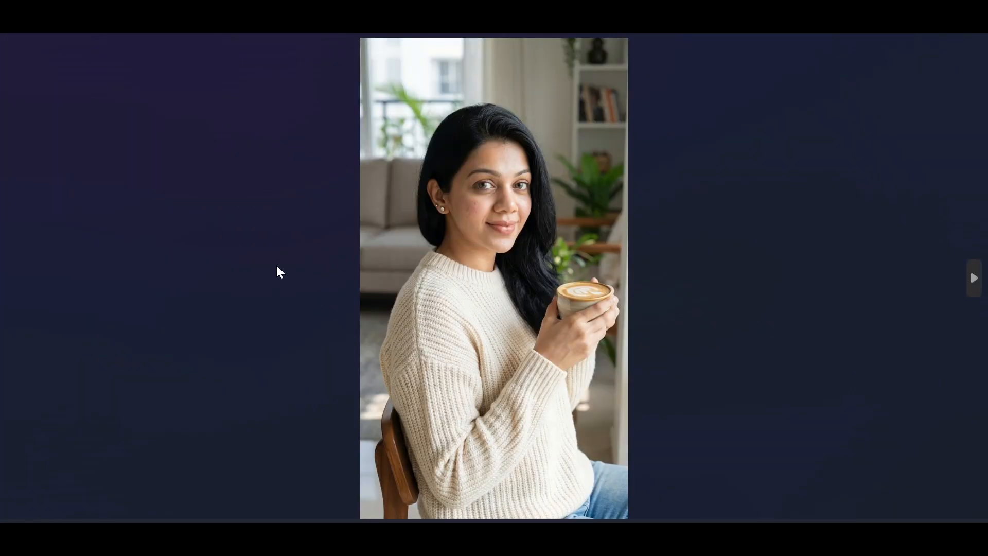
scroll(486, 184, up, 3)
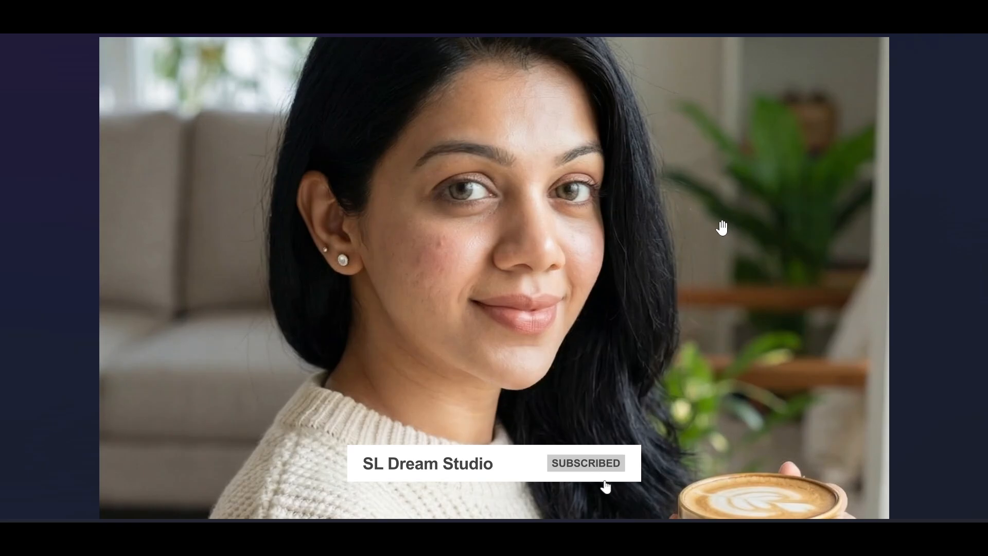
mouse_move(762, 207)
mouse_down()
mouse_move(761, 311)
mouse_move(794, 73)
mouse_move(779, 199)
mouse_up()
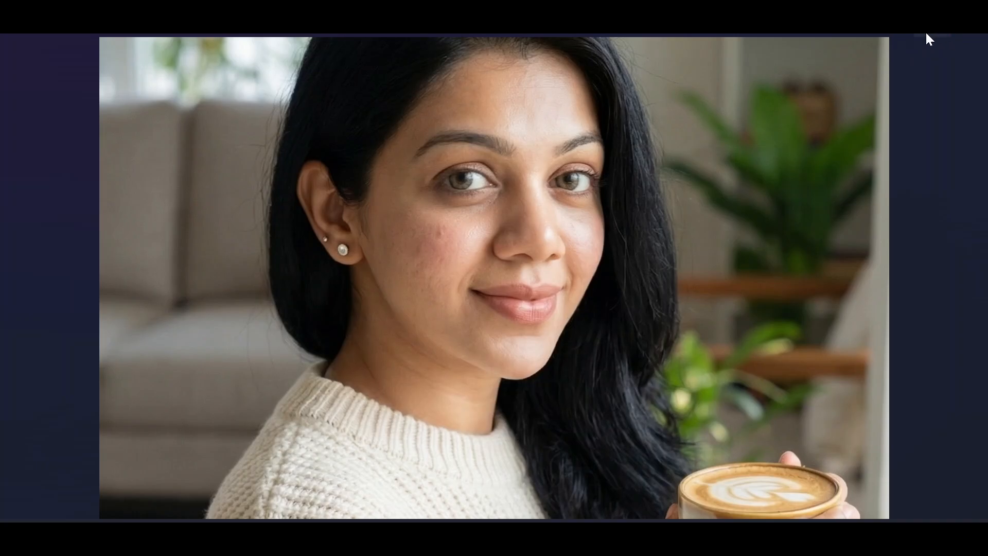
double_click(752, 158)
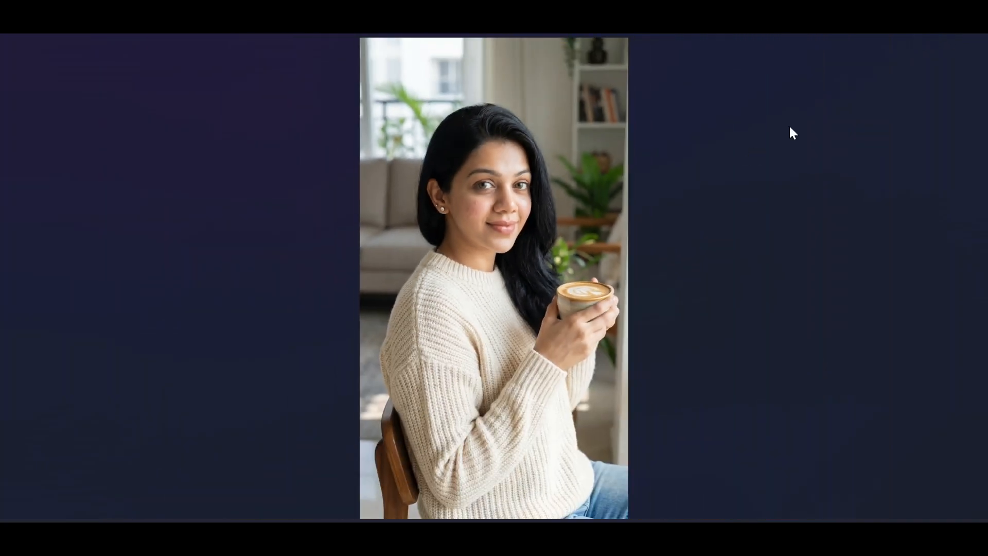